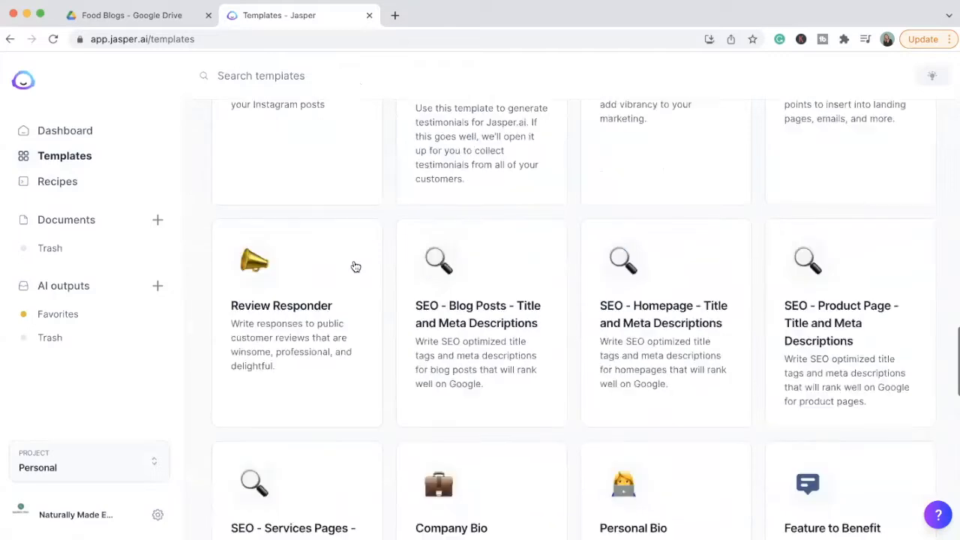
Open the SEO - Blog Posts - Title and Meta Descriptions template and generate 5 outputs for "How To Cook A Porterhouse Steak On The Grill".
{"action": "left_click", "coordinate": [454, 302]}
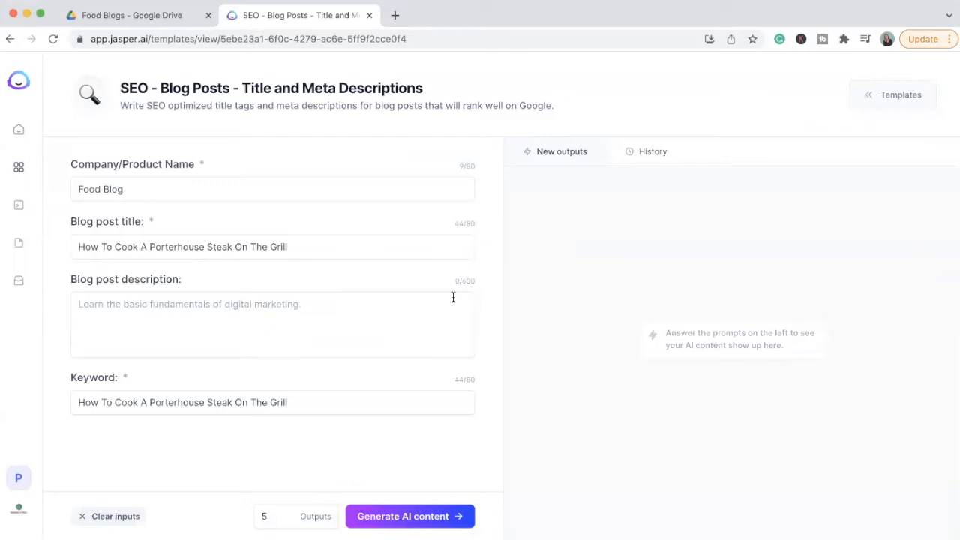
{"action": "left_click", "coordinate": [135, 191]}
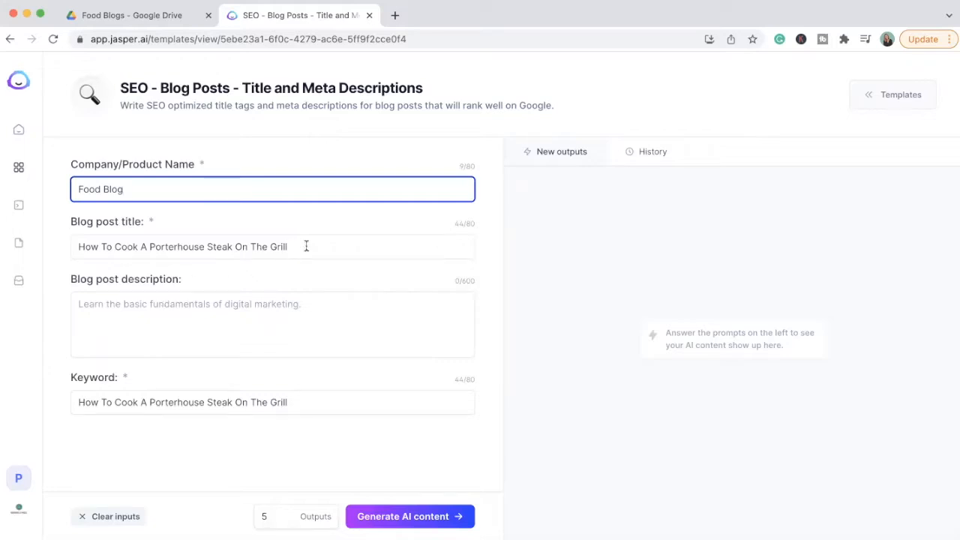
{"action": "double_click", "coordinate": [252, 246]}
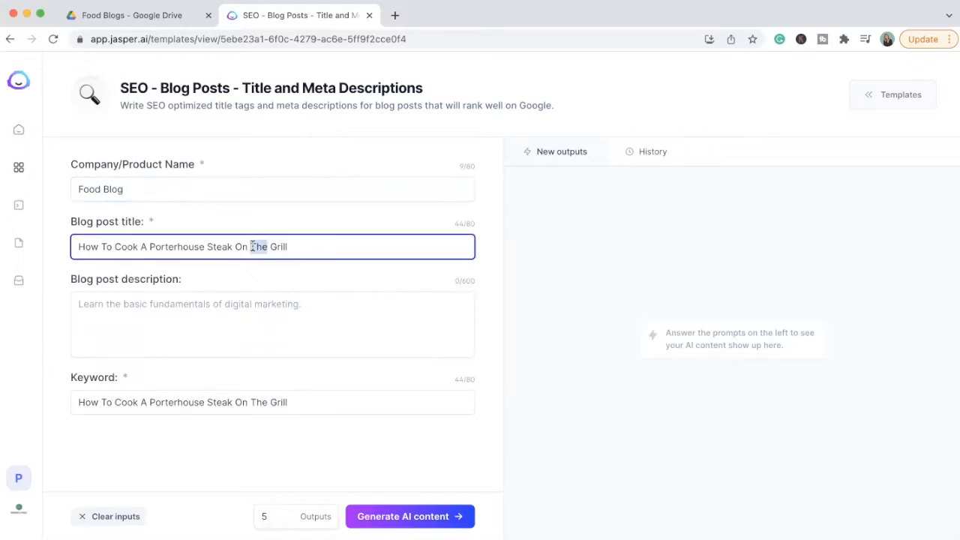
{"action": "triple_click", "coordinate": [252, 247]}
{"action": "left_click", "coordinate": [304, 251]}
{"action": "left_click", "coordinate": [387, 513]}
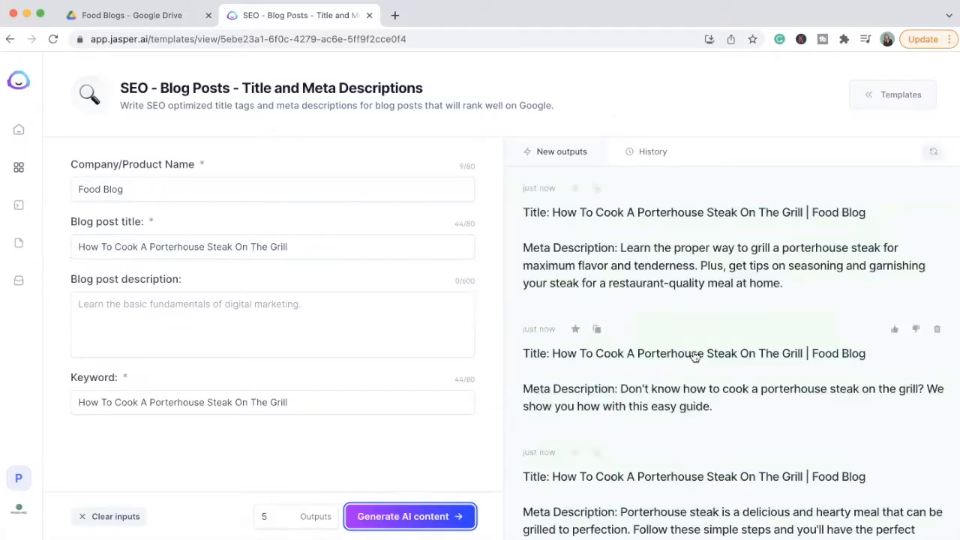
Review the first porterhouse steak meta descriptions and generate another 5 outputs from the same inputs.
{"action": "scroll", "coordinate": [671, 314], "scroll_direction": "down", "scroll_amount": 2}
{"action": "scroll", "coordinate": [671, 315], "scroll_direction": "down", "scroll_amount": 2}
{"action": "scroll", "coordinate": [671, 315], "scroll_direction": "up", "scroll_amount": 2}
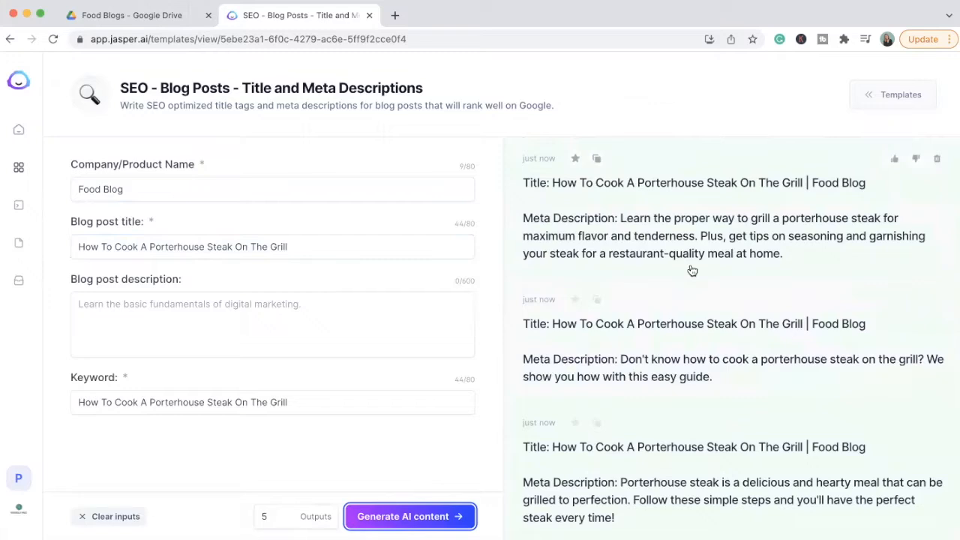
{"action": "scroll", "coordinate": [692, 269], "scroll_direction": "down", "scroll_amount": 5}
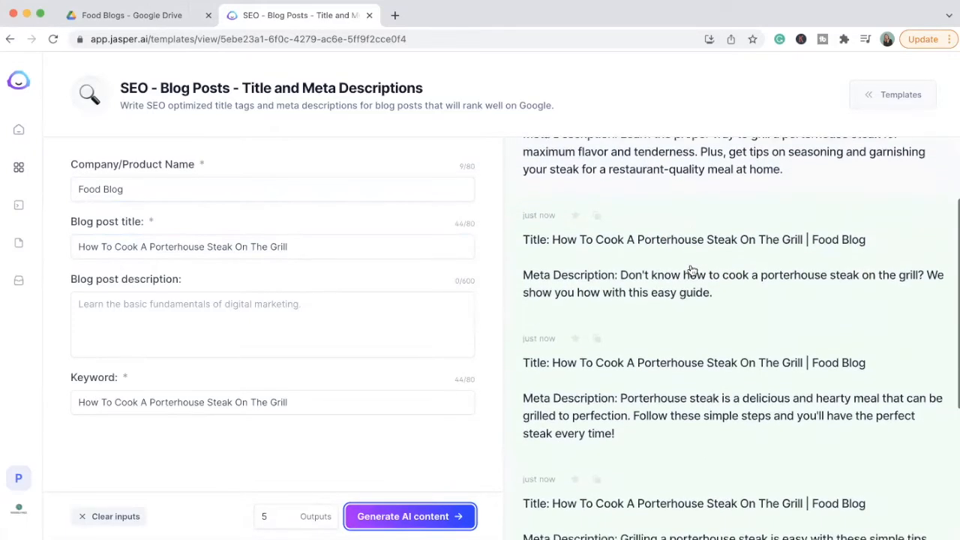
{"action": "scroll", "coordinate": [692, 270], "scroll_direction": "down", "scroll_amount": 3}
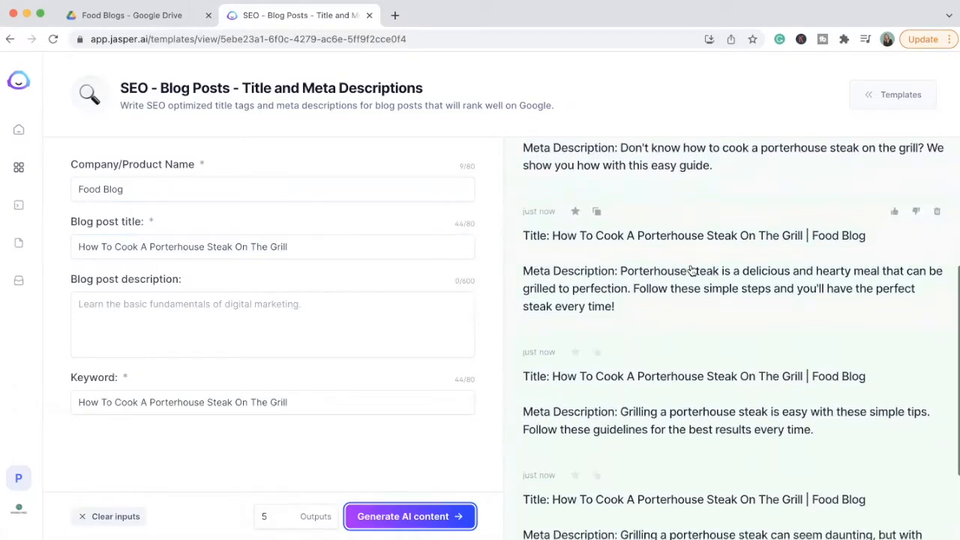
{"action": "scroll", "coordinate": [692, 270], "scroll_direction": "down", "scroll_amount": 1}
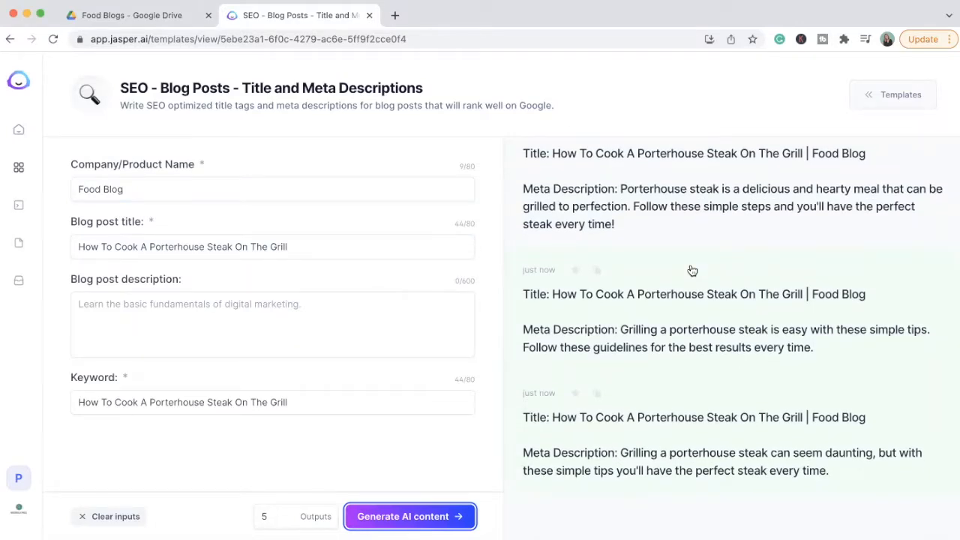
{"action": "scroll", "coordinate": [692, 270], "scroll_direction": "down", "scroll_amount": 1}
{"action": "left_click", "coordinate": [408, 513]}
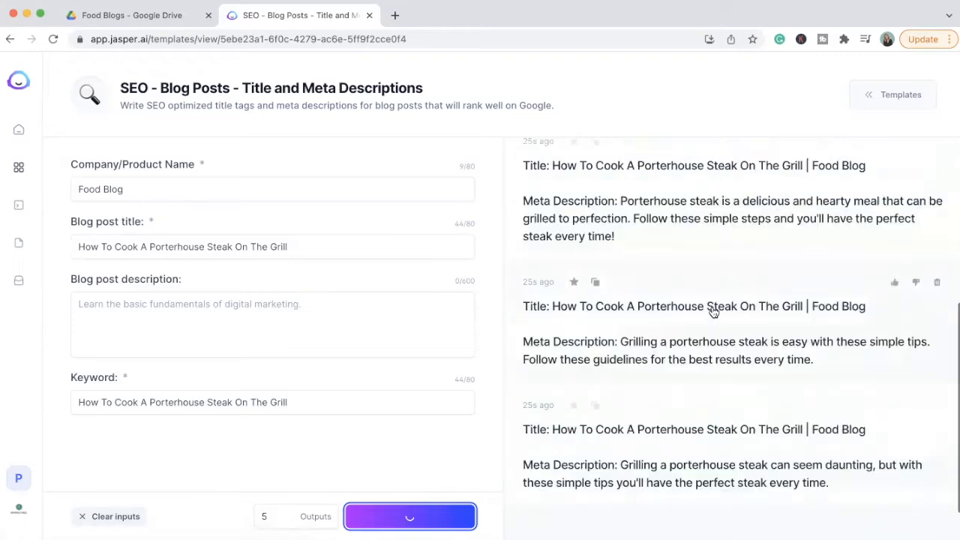
Read through the second set of porterhouse steak meta descriptions and generate a third set.
{"action": "scroll", "coordinate": [714, 312], "scroll_direction": "down", "scroll_amount": 3}
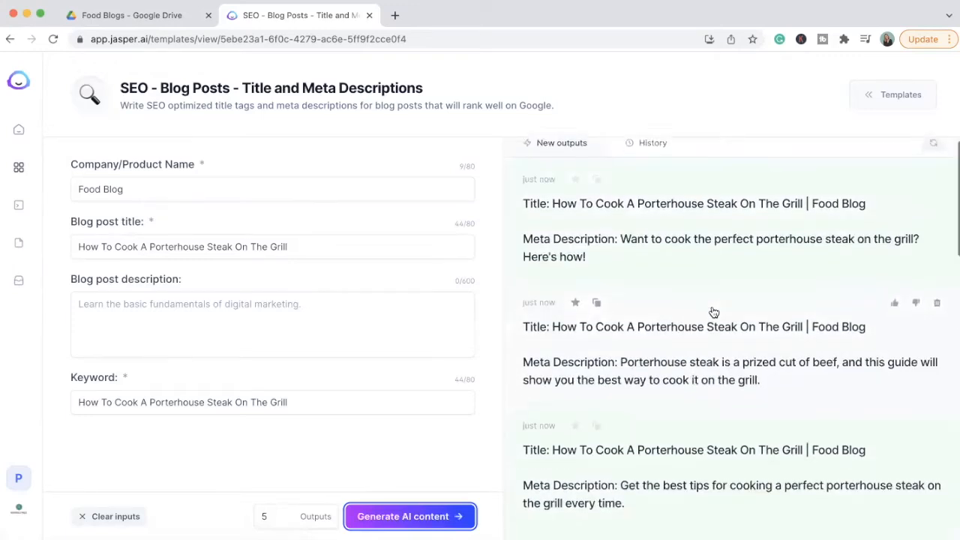
{"action": "scroll", "coordinate": [713, 312], "scroll_direction": "down", "scroll_amount": 5}
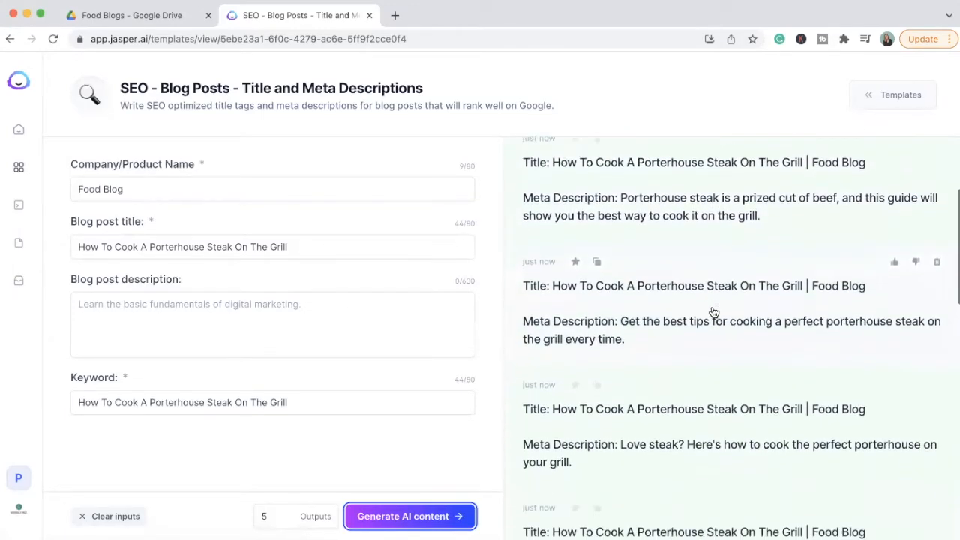
{"action": "scroll", "coordinate": [713, 312], "scroll_direction": "down", "scroll_amount": 3}
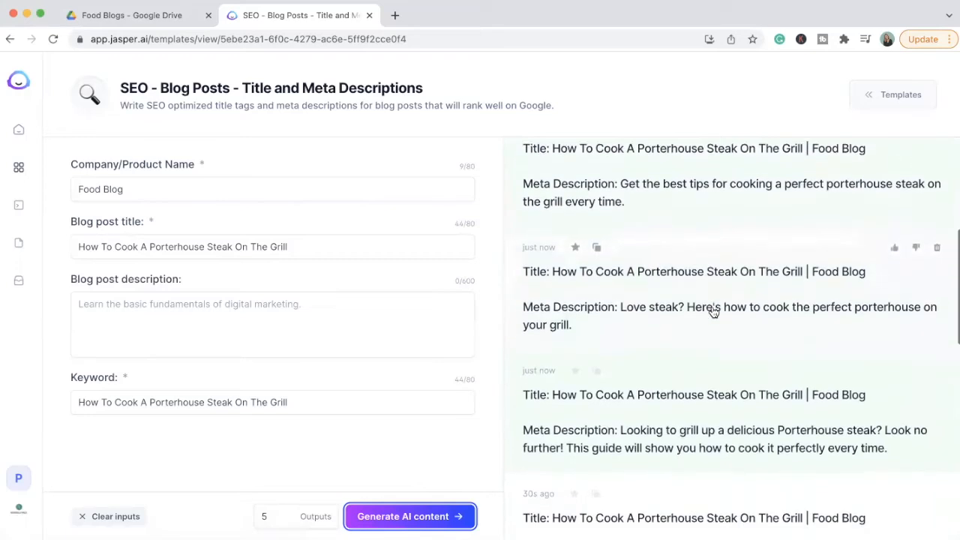
{"action": "scroll", "coordinate": [714, 312], "scroll_direction": "down", "scroll_amount": 3}
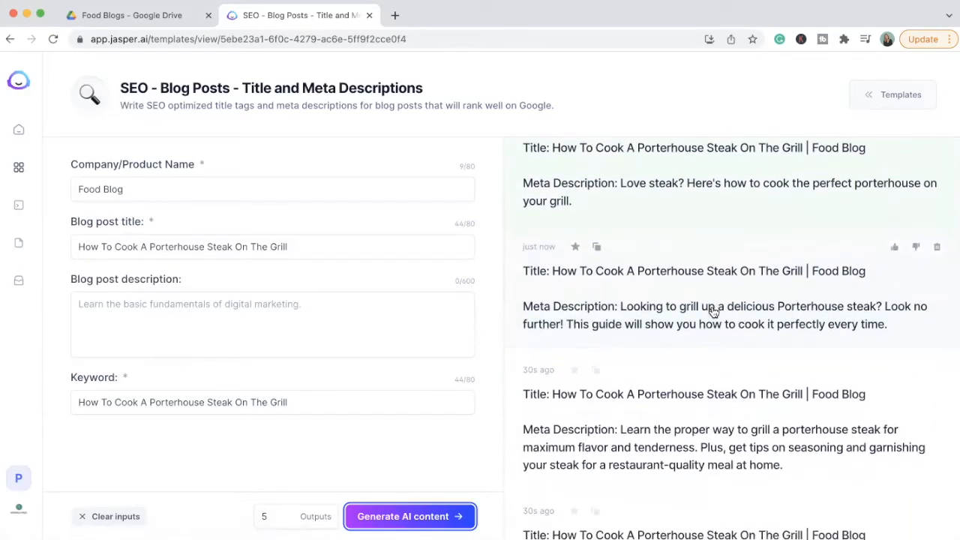
{"action": "scroll", "coordinate": [656, 338], "scroll_direction": "down", "scroll_amount": 1}
{"action": "left_click", "coordinate": [429, 516]}
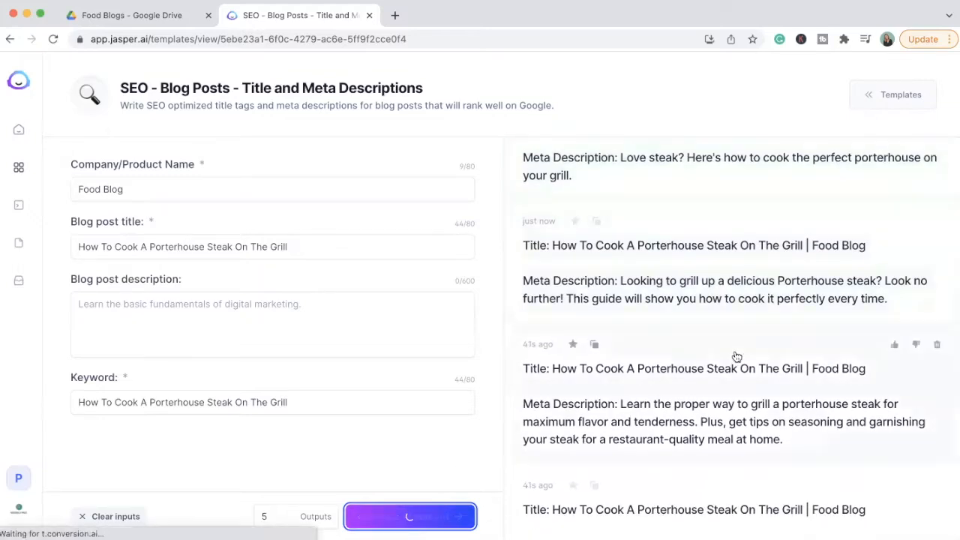
Open the output starting "Do you want to make the perfect steak at home?" and select its meta description text.
{"action": "scroll", "coordinate": [737, 357], "scroll_direction": "up", "scroll_amount": 3}
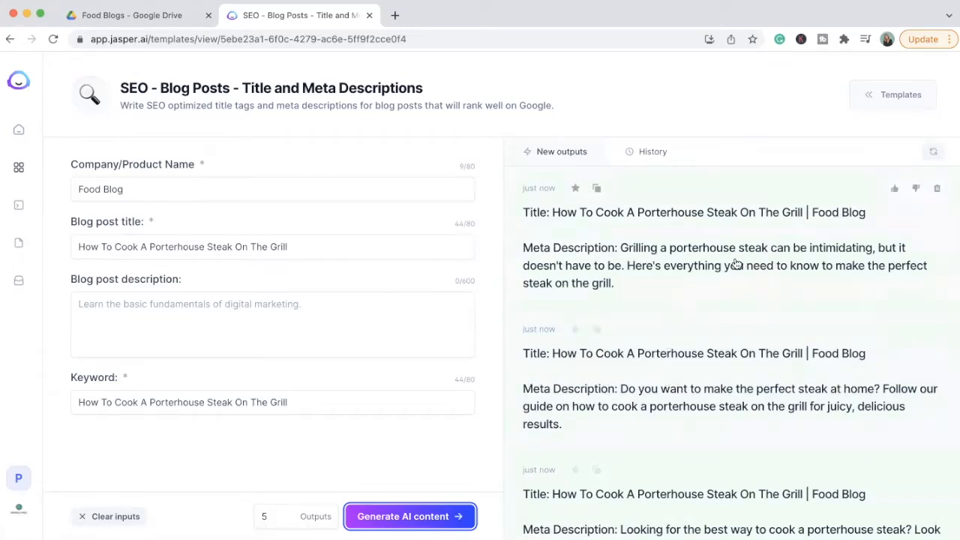
{"action": "scroll", "coordinate": [675, 286], "scroll_direction": "down", "scroll_amount": 3}
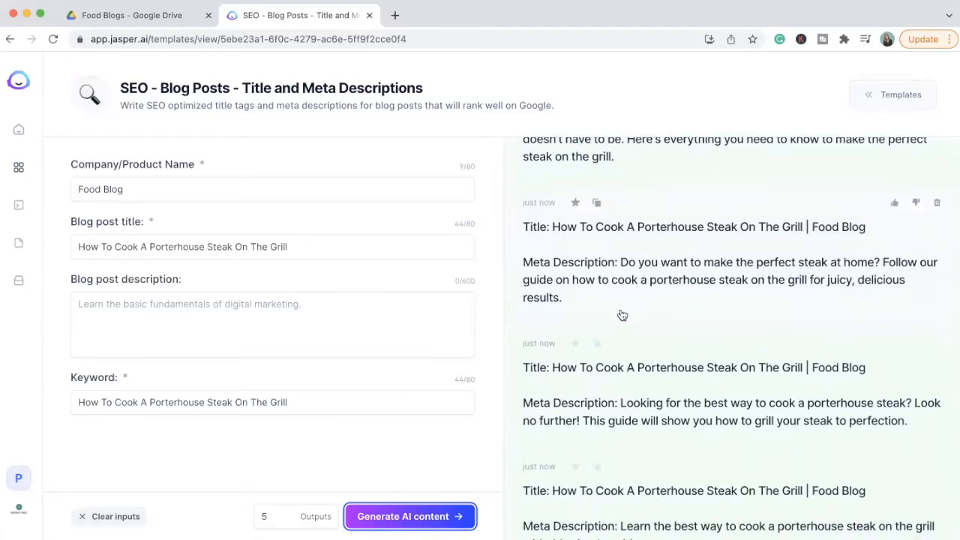
{"action": "left_click", "coordinate": [623, 279]}
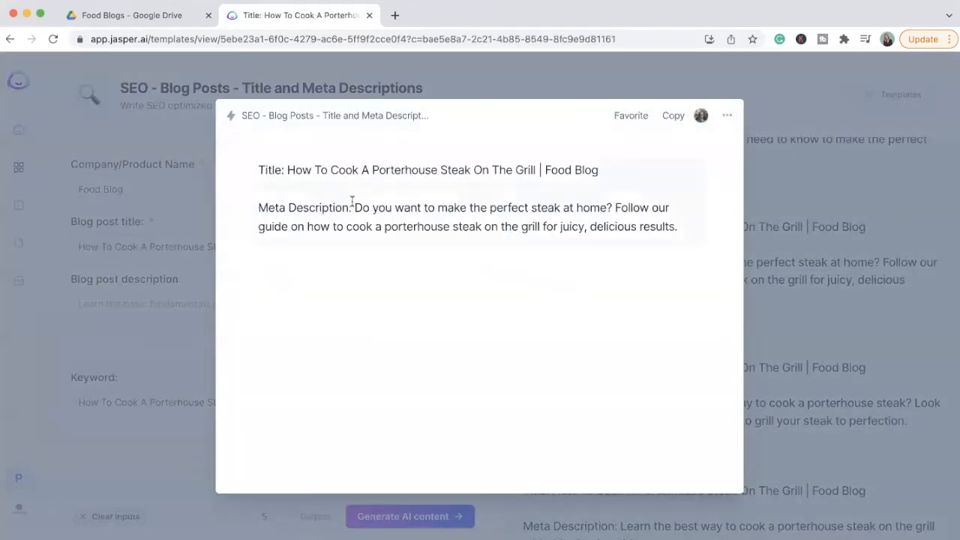
{"action": "left_click_drag", "start_coordinate": [352, 208], "coordinate": [684, 224]}
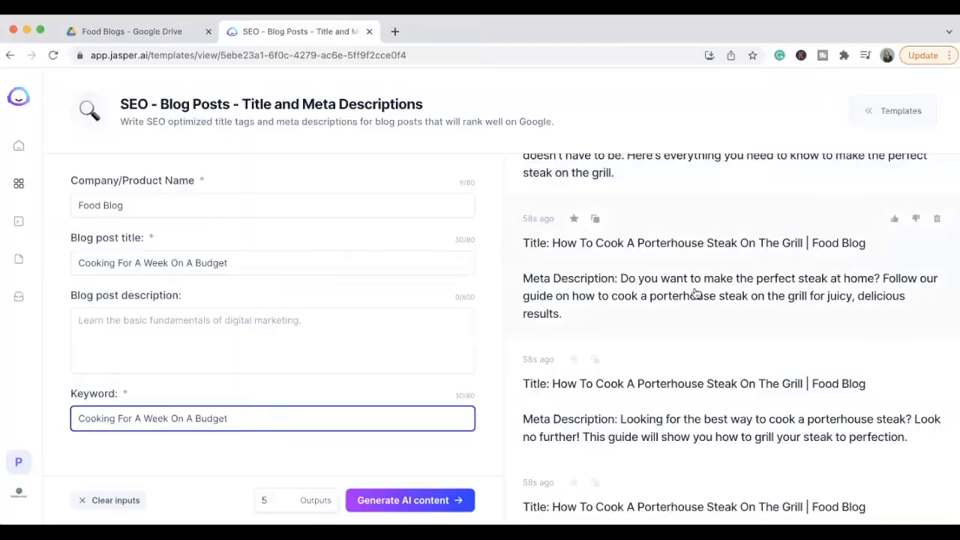
Clear the porterhouse steak outputs and generate 5 titles and meta descriptions for "Cooking For A Week On A Budget".
{"action": "scroll", "coordinate": [696, 294], "scroll_direction": "up", "scroll_amount": 3}
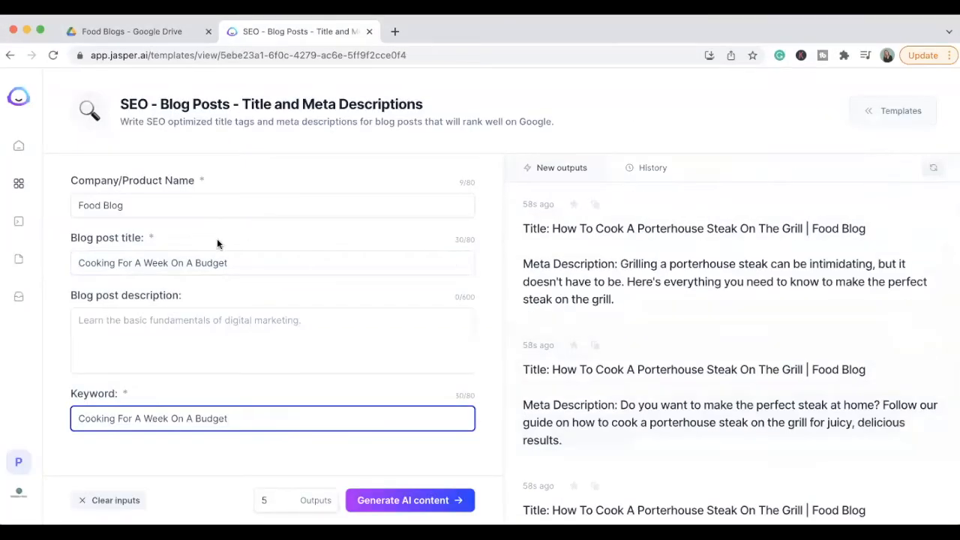
{"action": "left_click", "coordinate": [932, 167]}
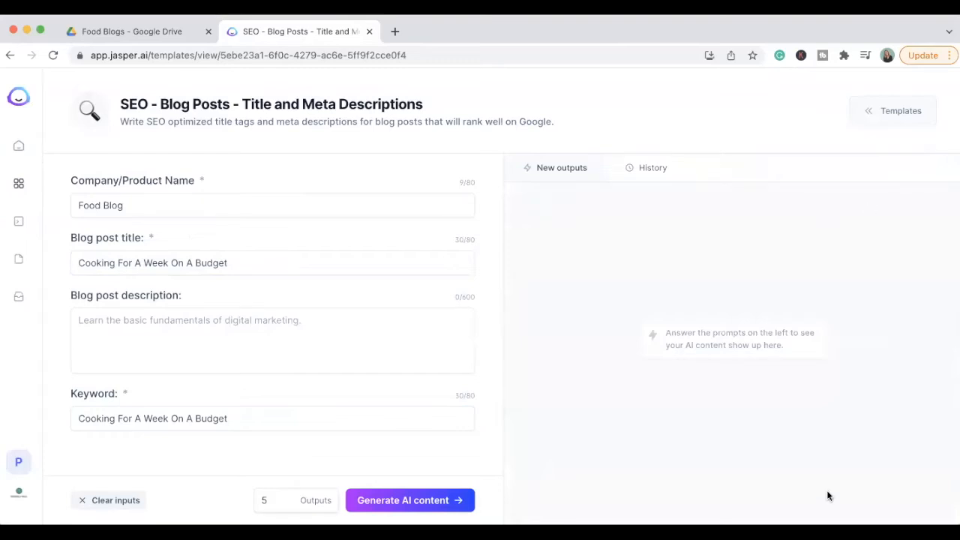
{"action": "left_click", "coordinate": [448, 501]}
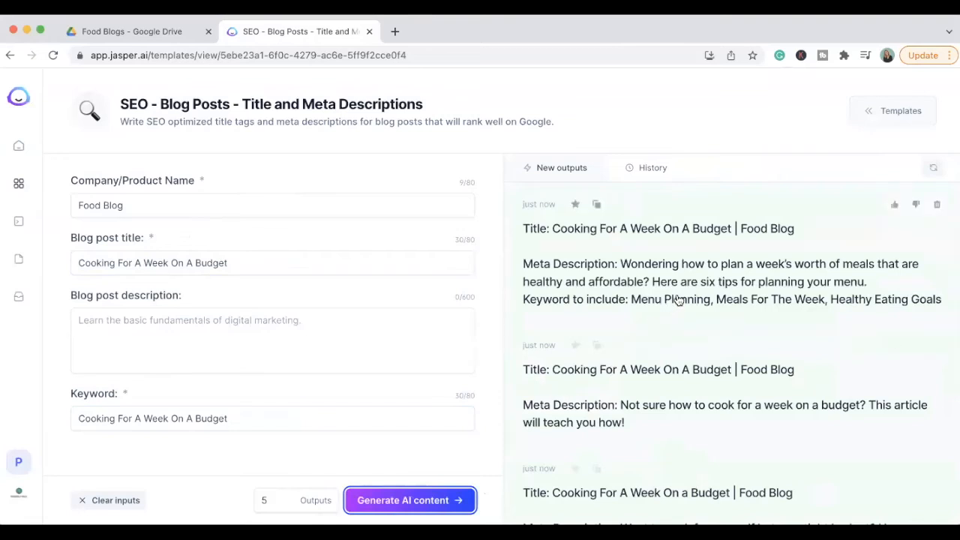
{"action": "left_click", "coordinate": [236, 416]}
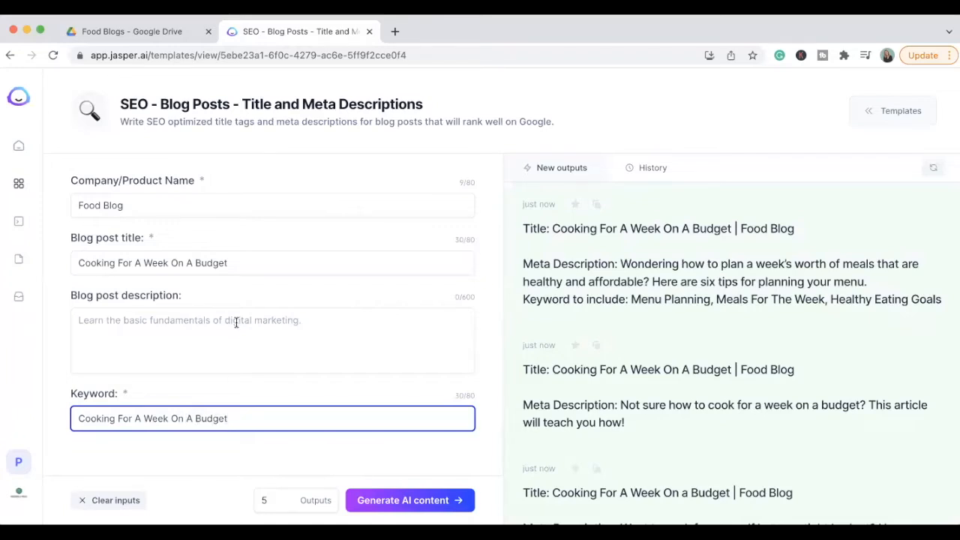
{"action": "left_click", "coordinate": [227, 262]}
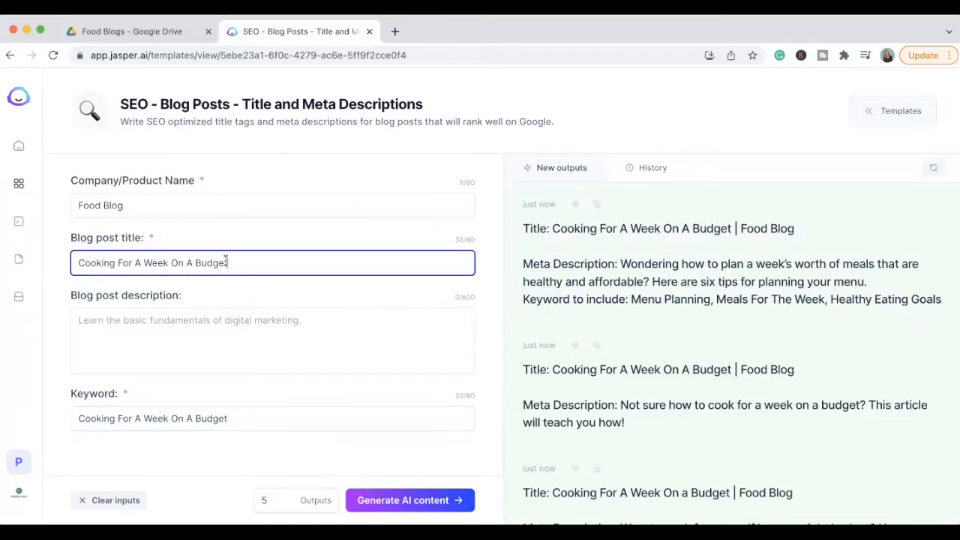
{"action": "left_click", "coordinate": [208, 418]}
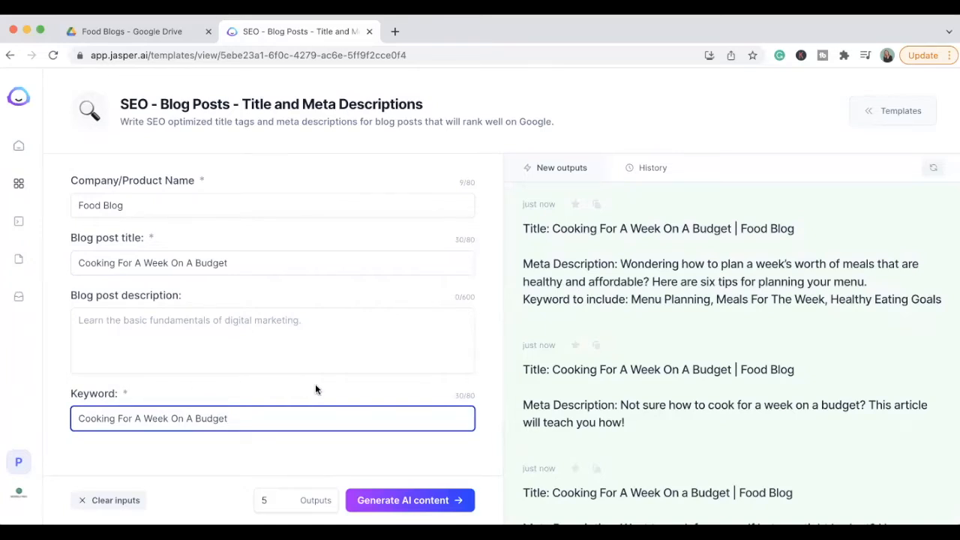
{"action": "triple_click", "coordinate": [223, 419]}
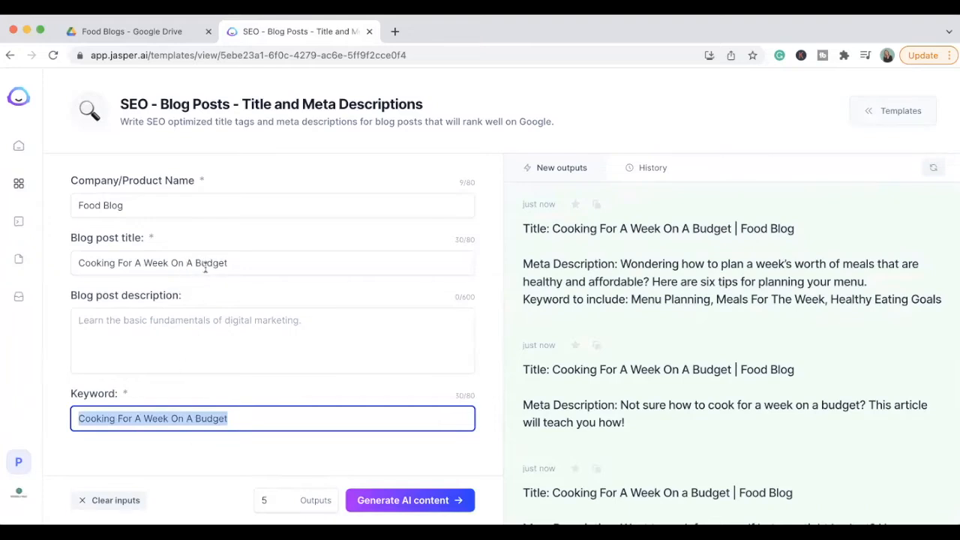
{"action": "left_click", "coordinate": [244, 415]}
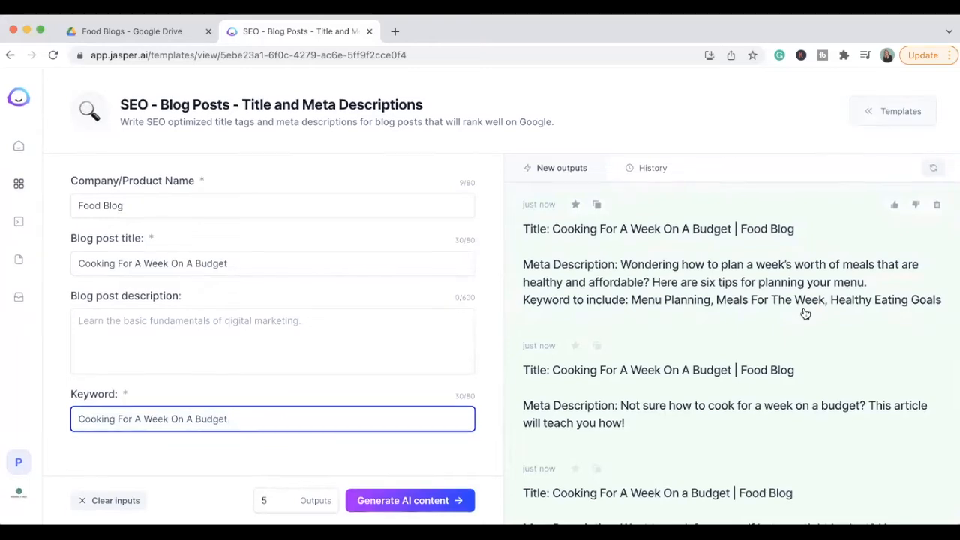
Review the outputs for "Cooking For A Week On A Budget" and generate another 5 with the same inputs.
{"action": "scroll", "coordinate": [804, 314], "scroll_direction": "down", "scroll_amount": 2}
{"action": "scroll", "coordinate": [806, 313], "scroll_direction": "down", "scroll_amount": 6}
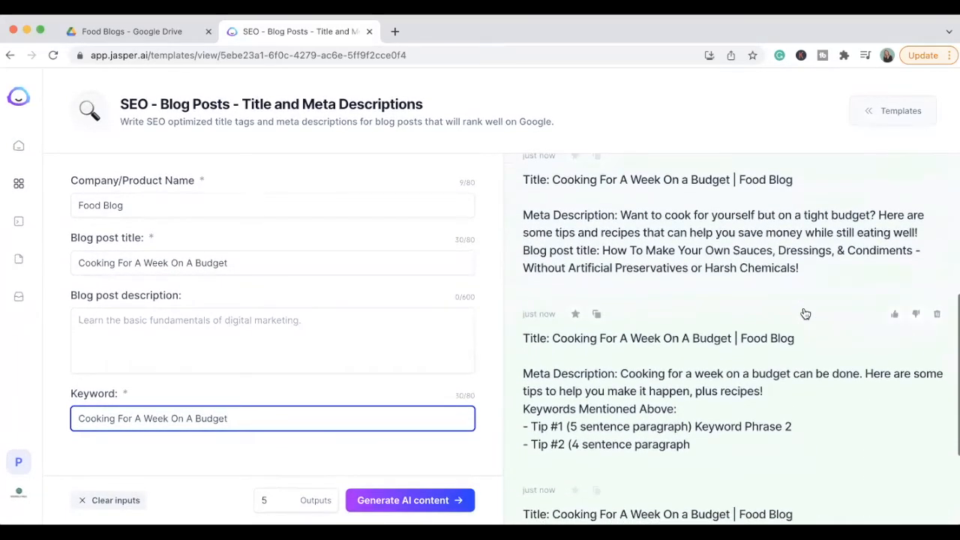
{"action": "scroll", "coordinate": [530, 479], "scroll_direction": "down", "scroll_amount": 4}
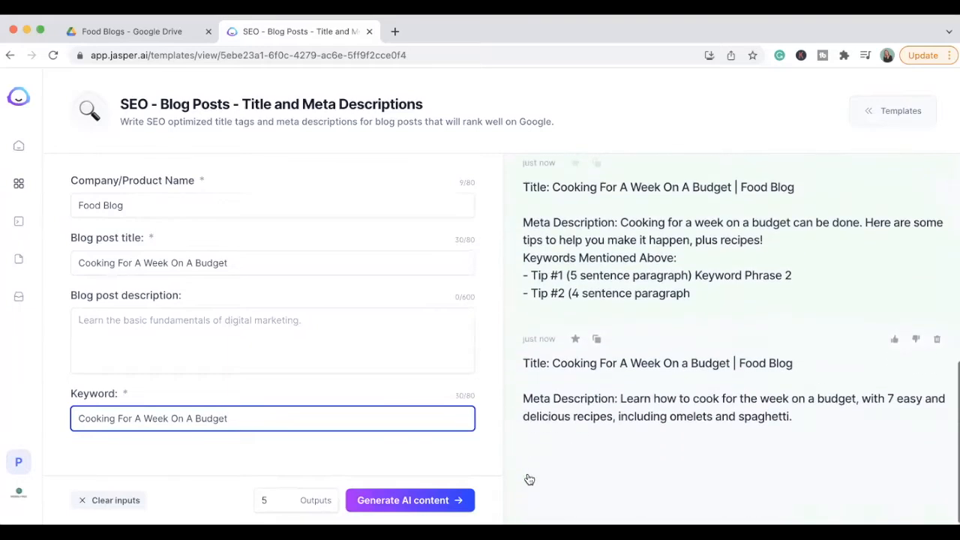
{"action": "left_click", "coordinate": [435, 500]}
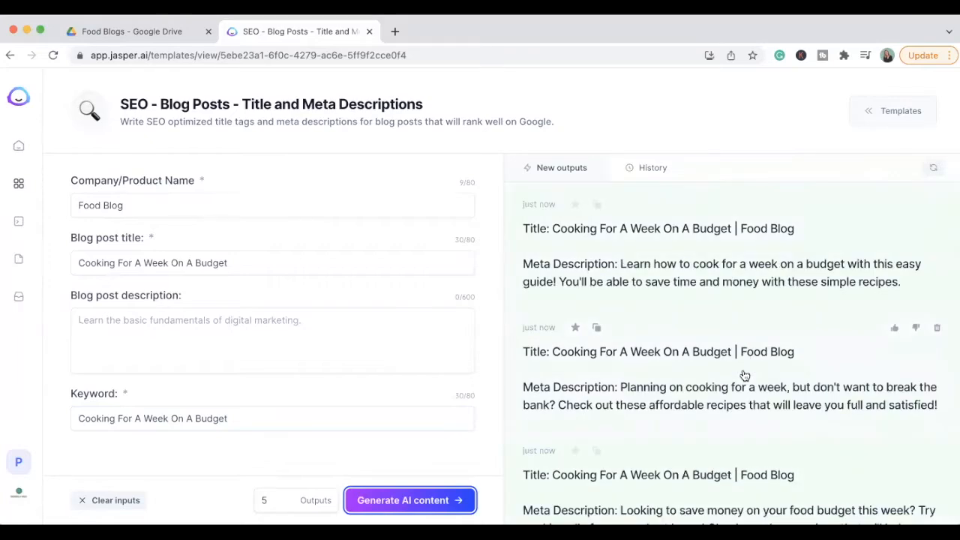
Open the output starting "Trying to save money on your food budget?" and select its meta description text.
{"action": "scroll", "coordinate": [744, 375], "scroll_direction": "down", "scroll_amount": 2}
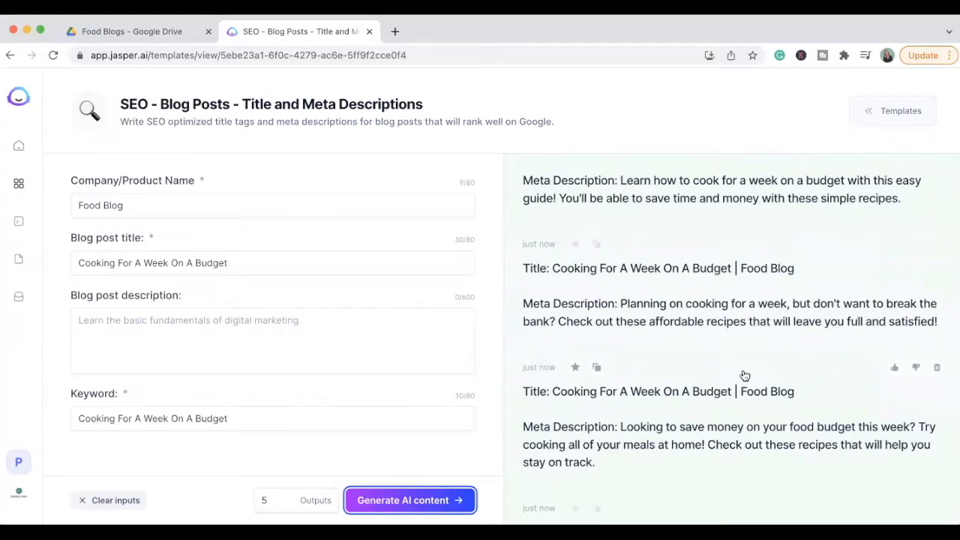
{"action": "scroll", "coordinate": [744, 375], "scroll_direction": "down", "scroll_amount": 2}
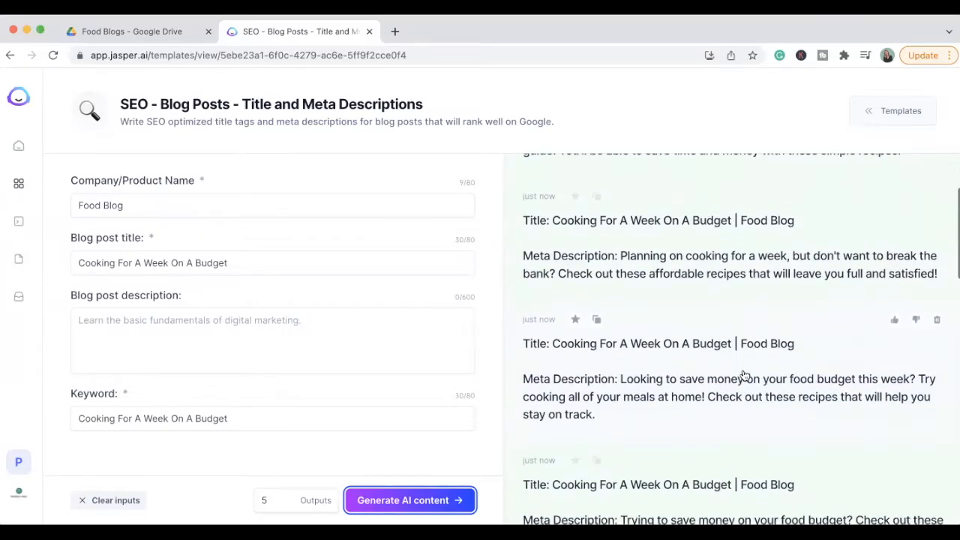
{"action": "scroll", "coordinate": [745, 375], "scroll_direction": "down", "scroll_amount": 1}
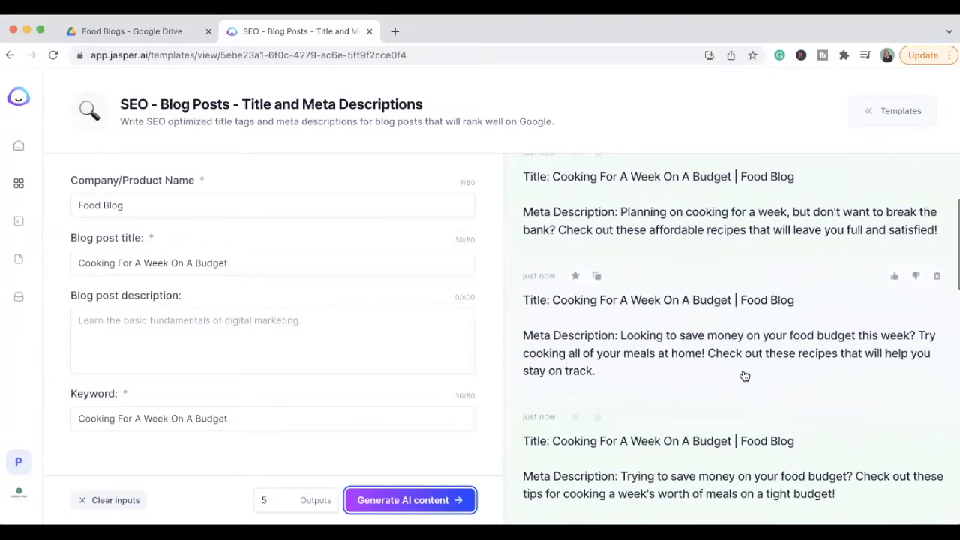
{"action": "scroll", "coordinate": [745, 375], "scroll_direction": "down", "scroll_amount": 2}
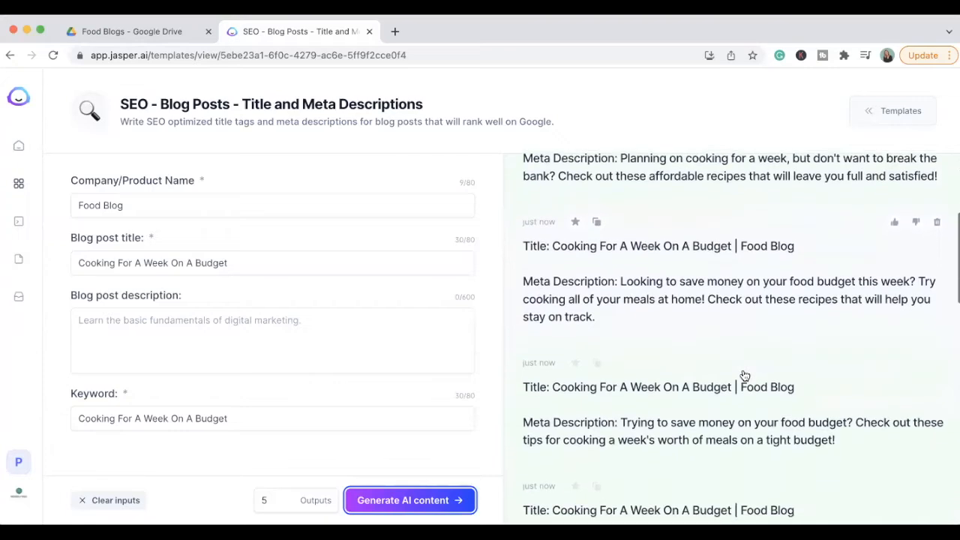
{"action": "left_click", "coordinate": [622, 424]}
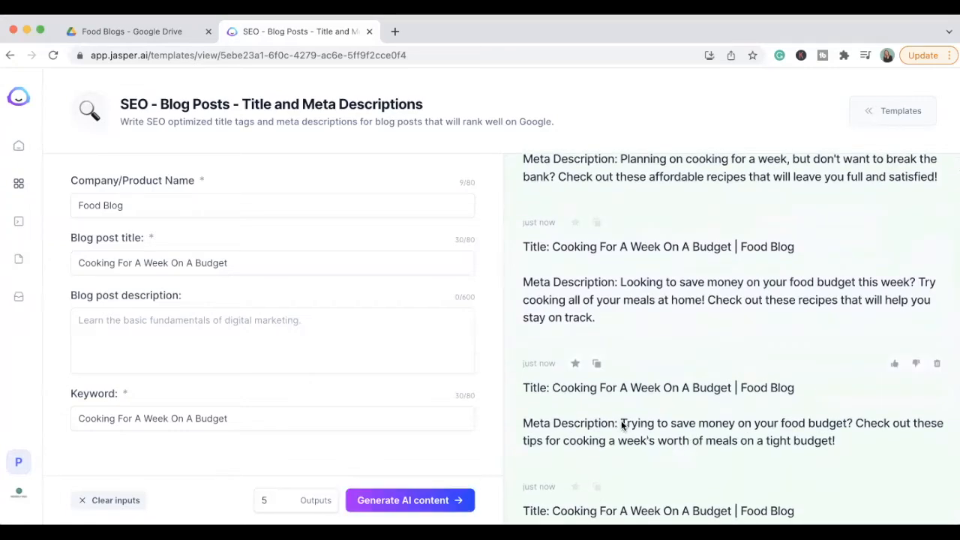
{"action": "left_click_drag", "start_coordinate": [354, 223], "coordinate": [582, 239]}
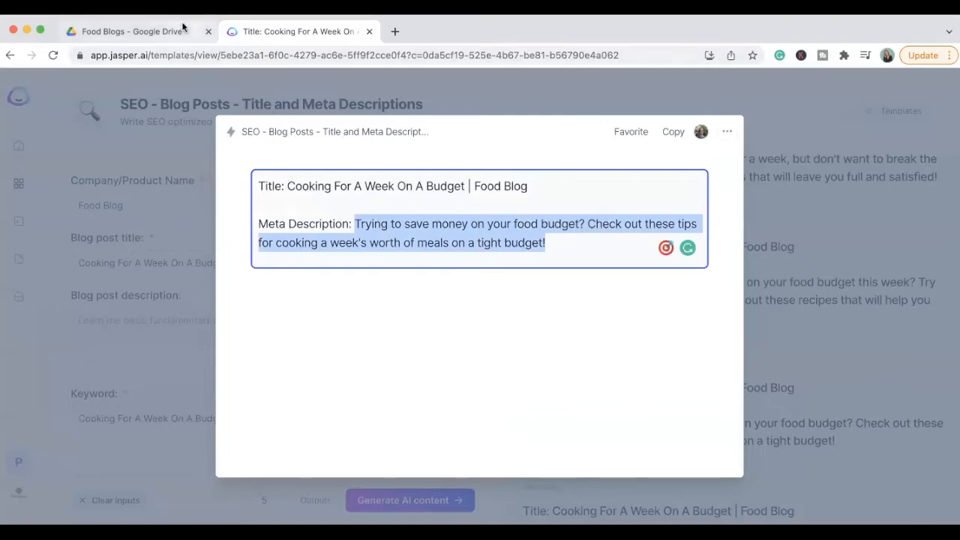
Clear the budget cooking outputs and generate 5 titles and meta descriptions with "Wine And Cheese For Valentines Day" as title and keyword.
{"action": "left_click", "coordinate": [779, 190]}
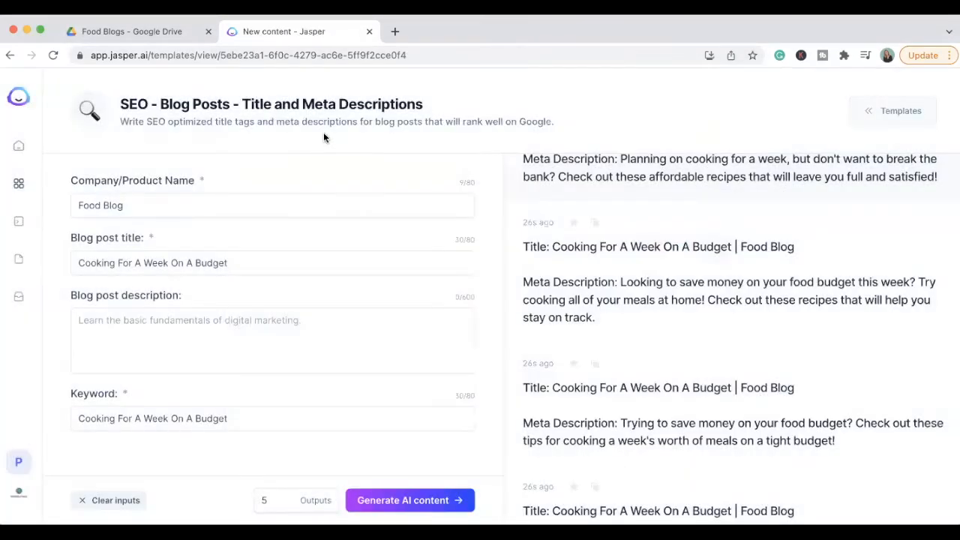
{"action": "triple_click", "coordinate": [98, 422]}
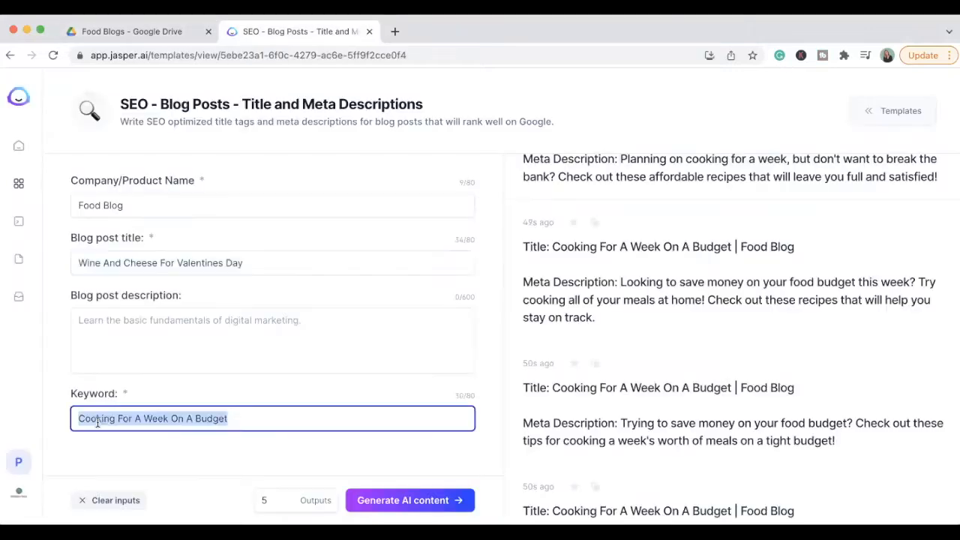
{"action": "type", "text": "Wine And Cheese For Valentines Day"}
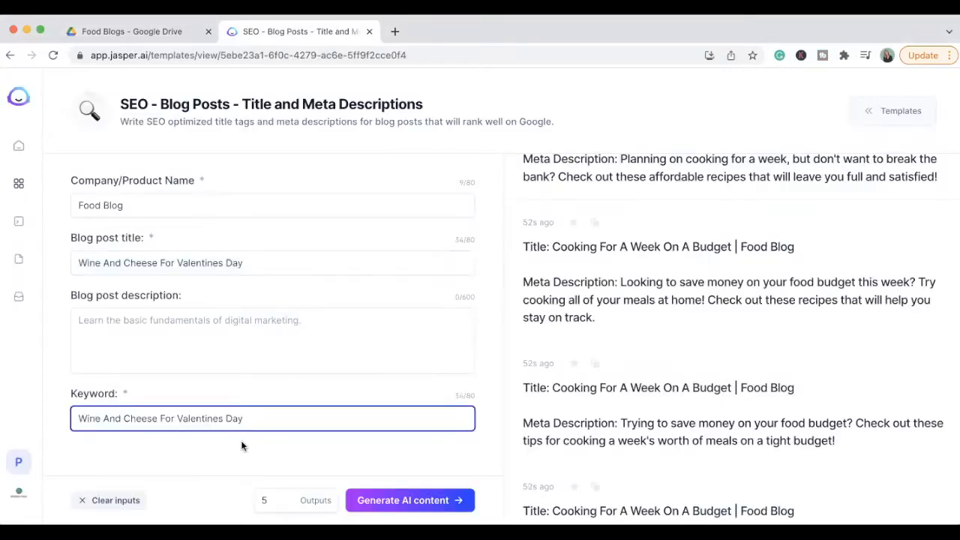
{"action": "left_click", "coordinate": [427, 501]}
{"action": "left_click", "coordinate": [933, 168]}
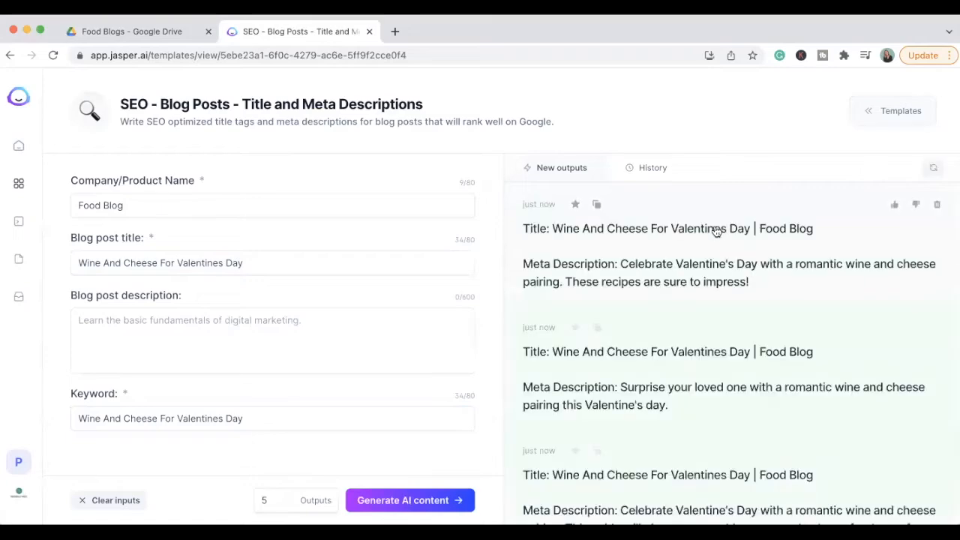
Review the Valentine's outputs, open the one containing "This guide will give you everything you need to know", and select its meta description text.
{"action": "scroll", "coordinate": [716, 231], "scroll_direction": "down", "scroll_amount": 1}
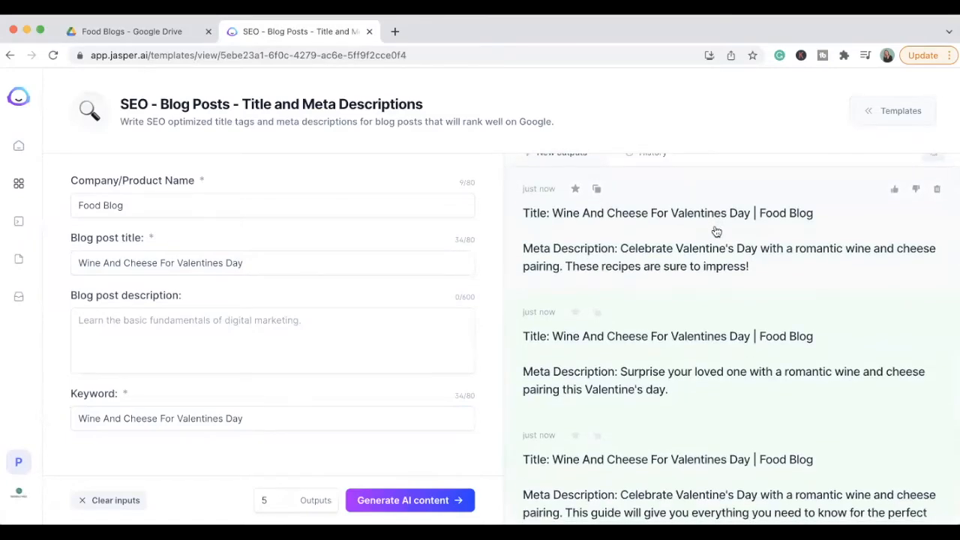
{"action": "scroll", "coordinate": [717, 231], "scroll_direction": "down", "scroll_amount": 3}
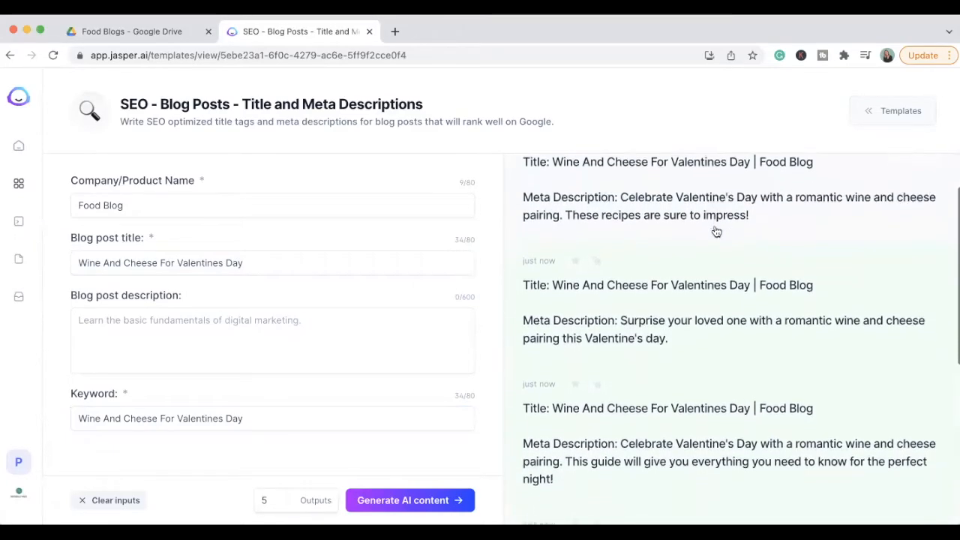
{"action": "scroll", "coordinate": [716, 230], "scroll_direction": "down", "scroll_amount": 3}
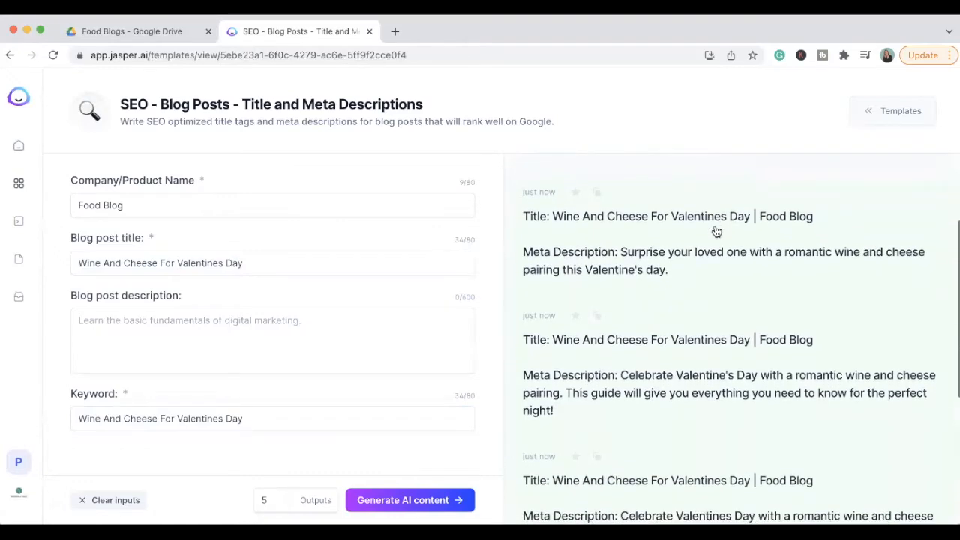
{"action": "scroll", "coordinate": [717, 230], "scroll_direction": "down", "scroll_amount": 2}
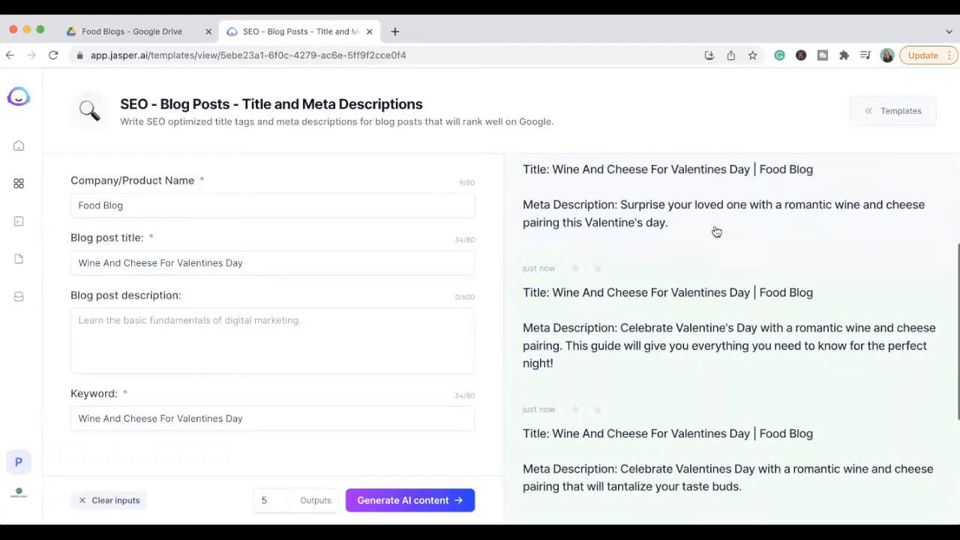
{"action": "left_click", "coordinate": [598, 343]}
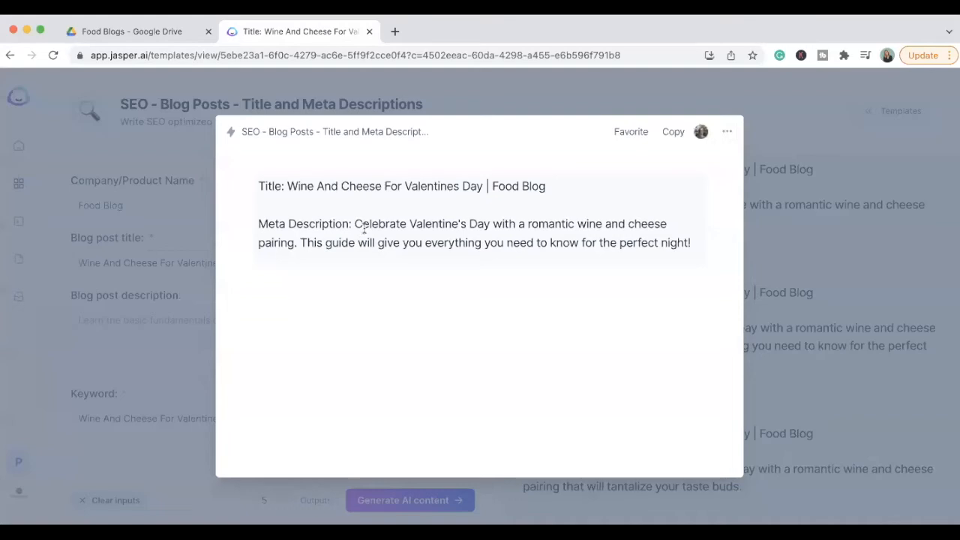
{"action": "left_click_drag", "start_coordinate": [358, 223], "coordinate": [700, 235]}
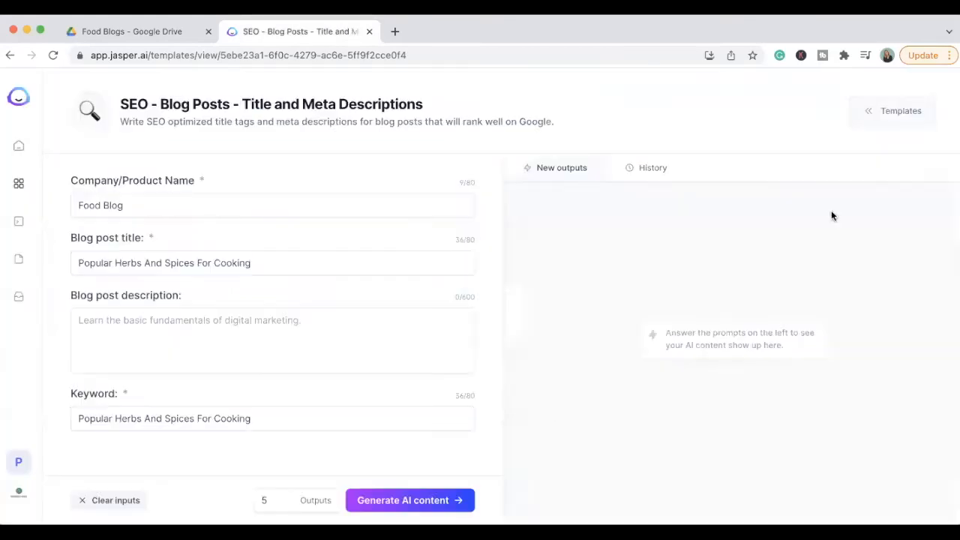
Generate 5 titles and meta descriptions for "Popular Herbs And Spices For Cooking" and review them.
{"action": "left_click", "coordinate": [450, 500]}
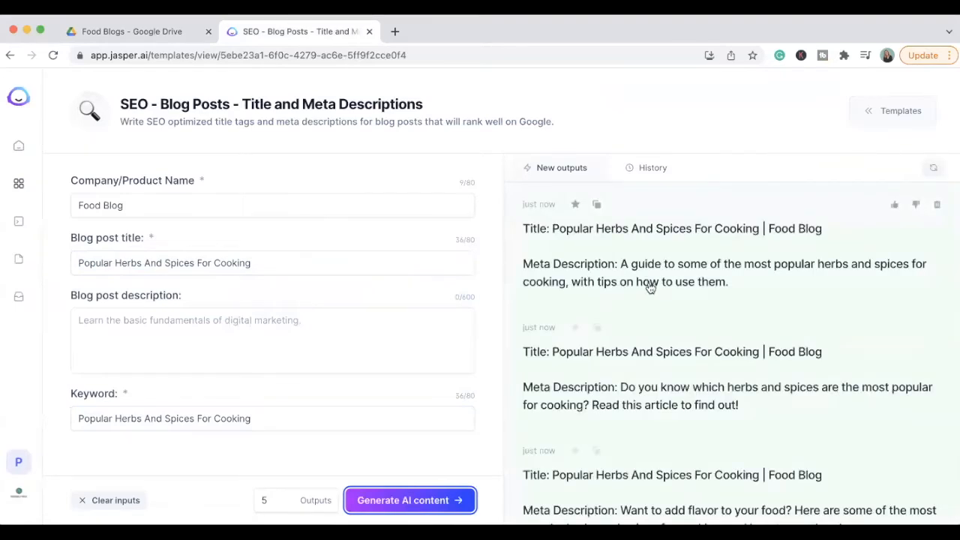
{"action": "scroll", "coordinate": [648, 287], "scroll_direction": "down", "scroll_amount": 1}
{"action": "scroll", "coordinate": [650, 288], "scroll_direction": "down", "scroll_amount": 3}
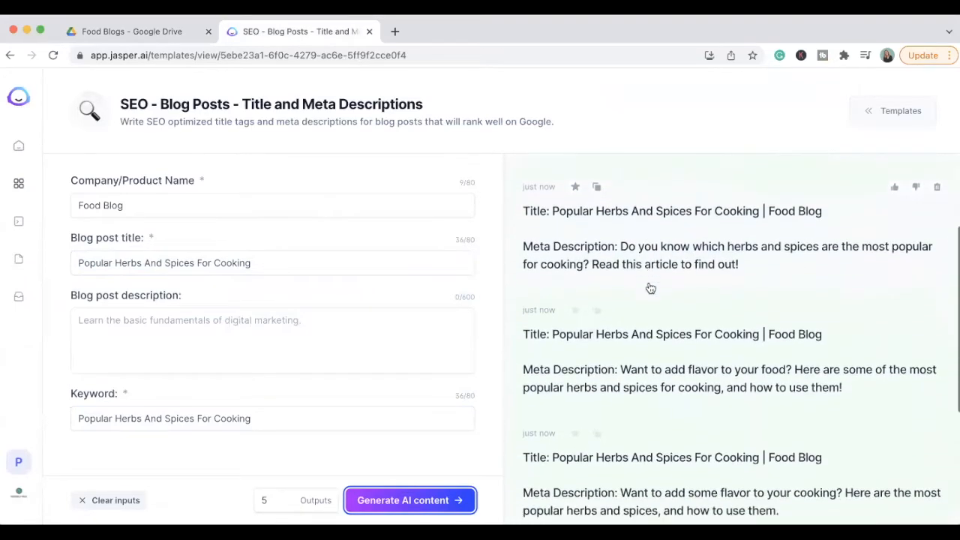
{"action": "scroll", "coordinate": [650, 288], "scroll_direction": "down", "scroll_amount": 3}
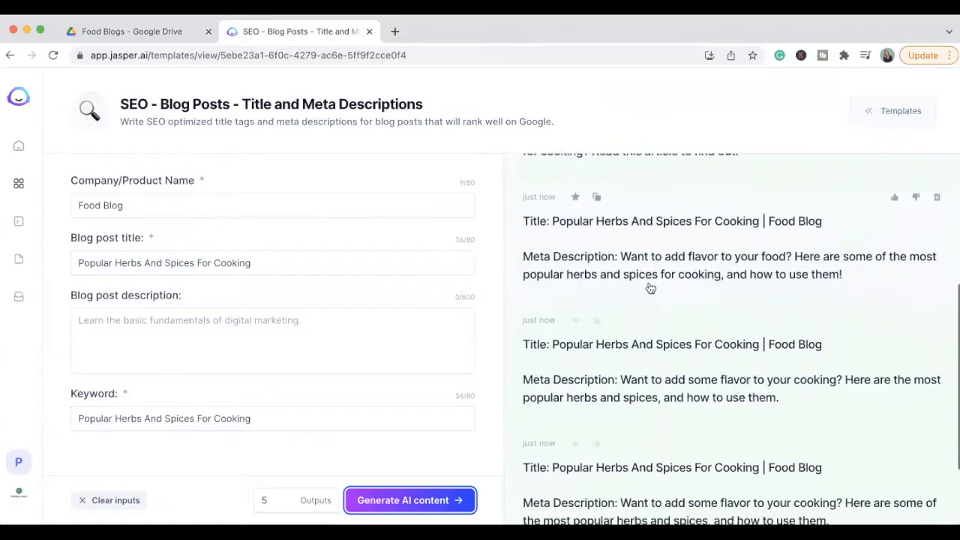
{"action": "scroll", "coordinate": [650, 288], "scroll_direction": "down", "scroll_amount": 2}
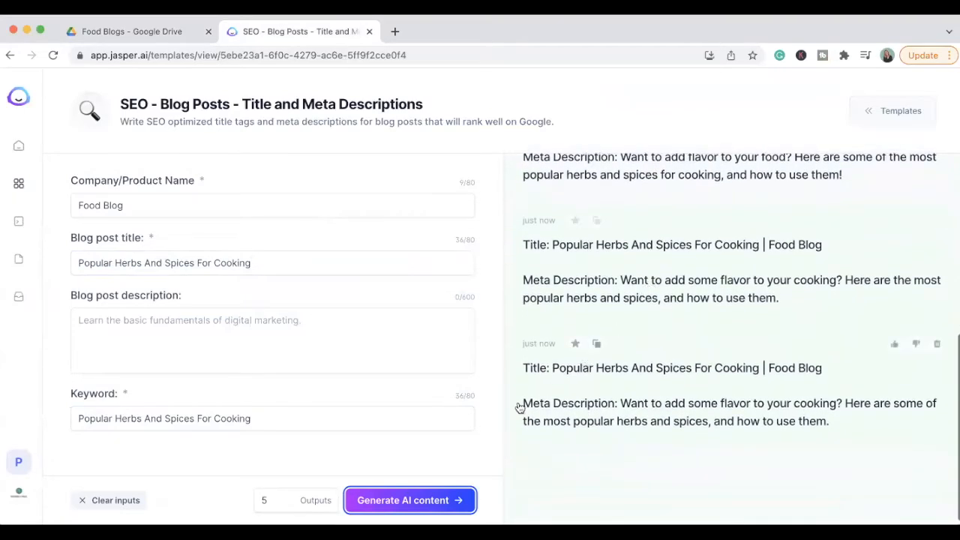
Generate another 5 outputs for "Popular Herbs And Spices For Cooking" with the same inputs and read through the new batch.
{"action": "left_click", "coordinate": [440, 497]}
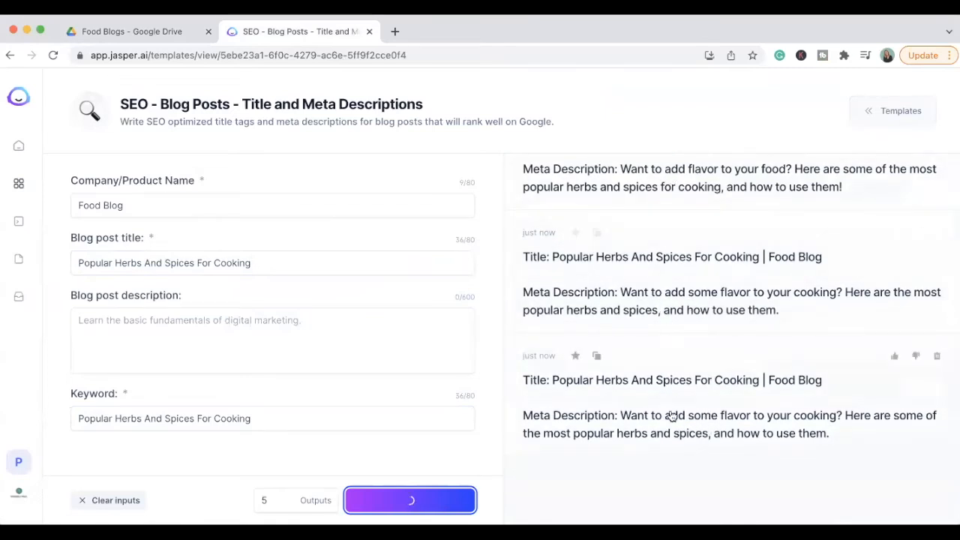
{"action": "scroll", "coordinate": [686, 240], "scroll_direction": "up", "scroll_amount": 1}
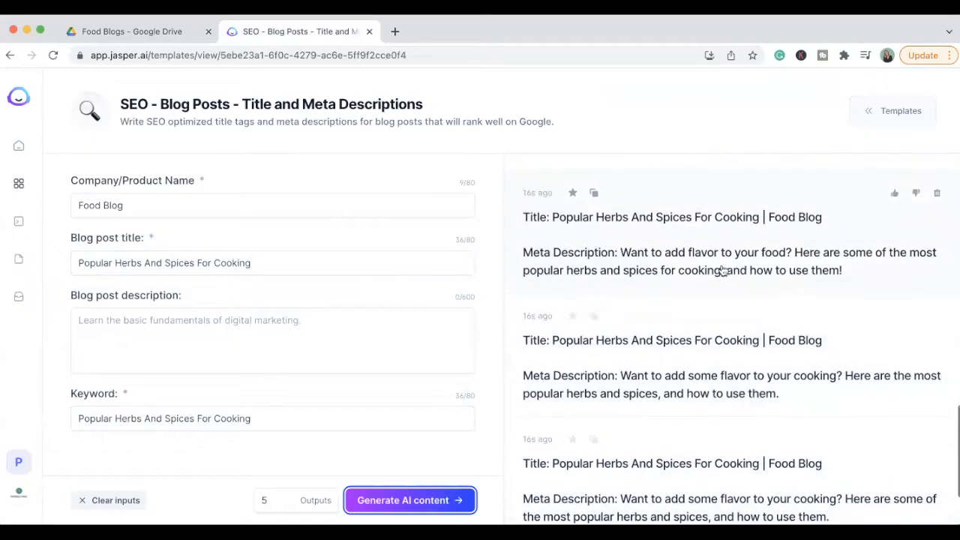
{"action": "scroll", "coordinate": [725, 369], "scroll_direction": "down", "scroll_amount": 2}
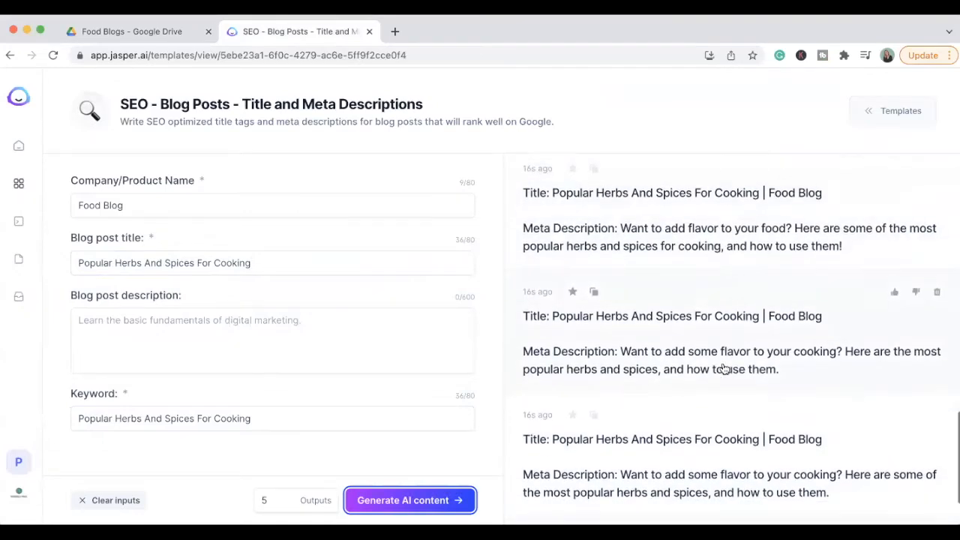
{"action": "scroll", "coordinate": [724, 368], "scroll_direction": "up", "scroll_amount": 10}
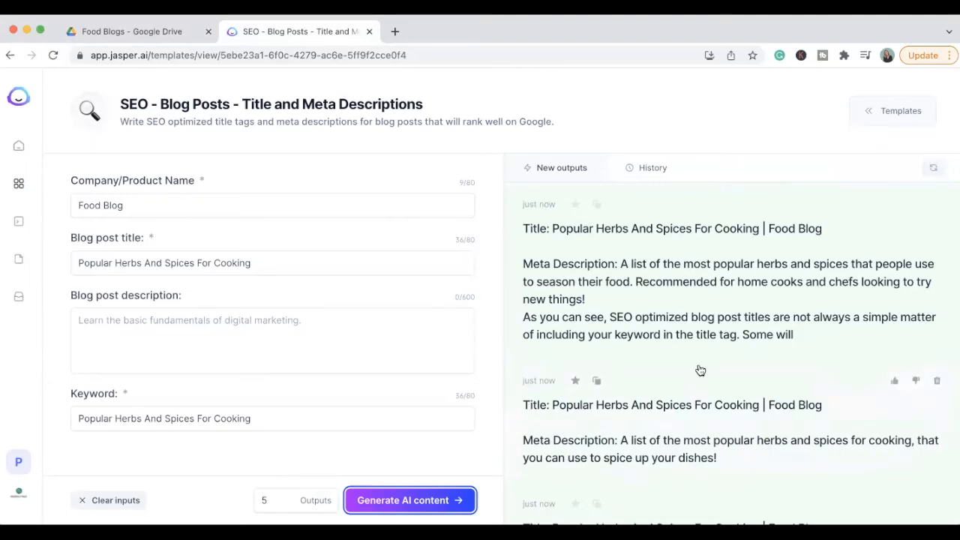
{"action": "scroll", "coordinate": [699, 370], "scroll_direction": "down", "scroll_amount": 5}
{"action": "scroll", "coordinate": [700, 370], "scroll_direction": "down", "scroll_amount": 4}
{"action": "scroll", "coordinate": [698, 368], "scroll_direction": "down", "scroll_amount": 2}
Generate one more batch and copy the sentence "Get the lowdown on popular herbs and spices for cooking." from its first output.
{"action": "left_click", "coordinate": [480, 492]}
{"action": "scroll", "coordinate": [653, 379], "scroll_direction": "up", "scroll_amount": 4}
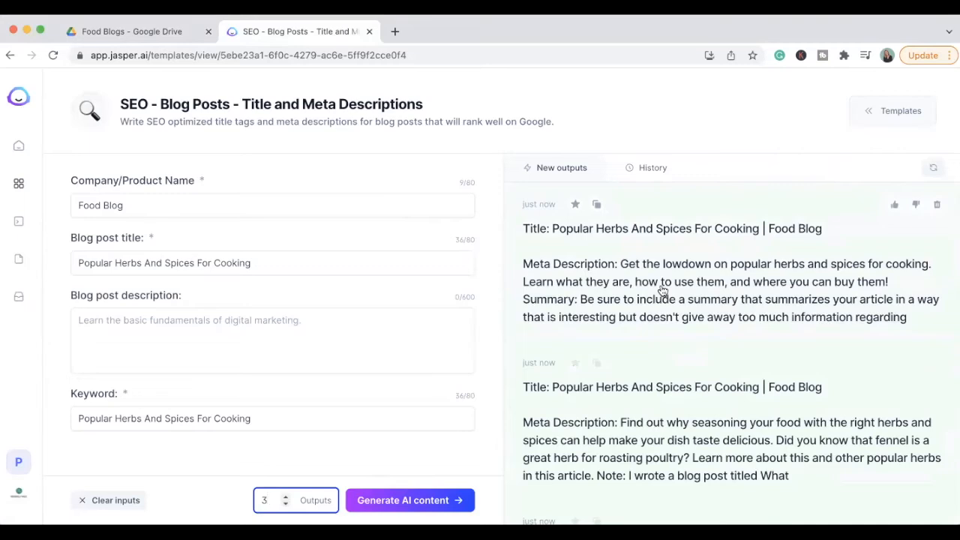
{"action": "left_click", "coordinate": [702, 287]}
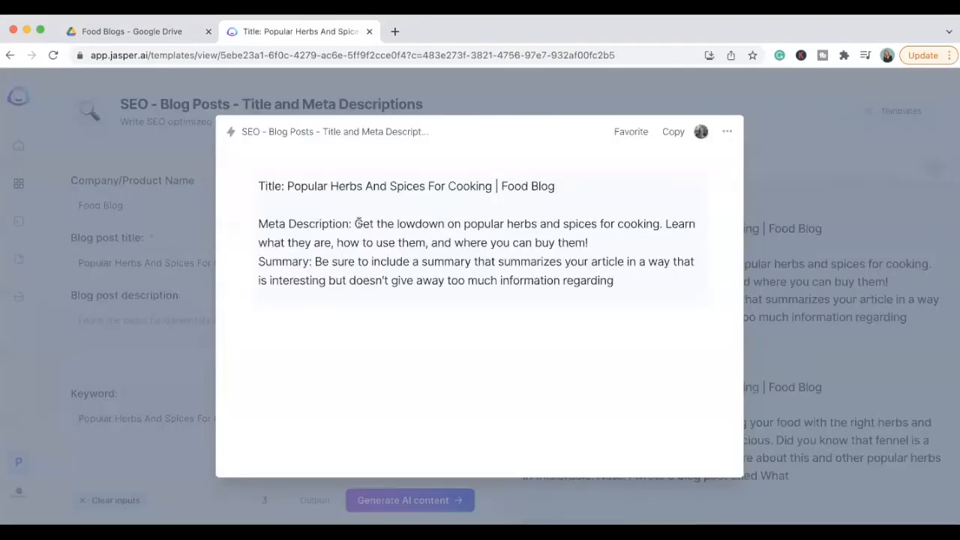
{"action": "left_click_drag", "start_coordinate": [355, 223], "coordinate": [662, 223]}
{"action": "key", "text": "super+c"}
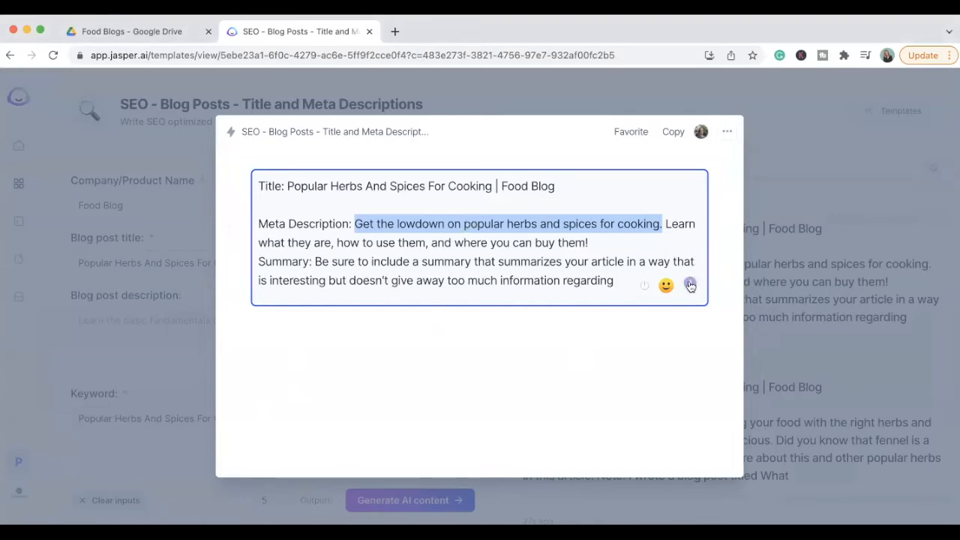
Close the output and paste the copied "Get the lowdown" sentence into the blog post description.
{"action": "left_click", "coordinate": [73, 320]}
{"action": "left_click", "coordinate": [72, 324]}
{"action": "left_click", "coordinate": [113, 320]}
{"action": "key", "text": "super+v"}
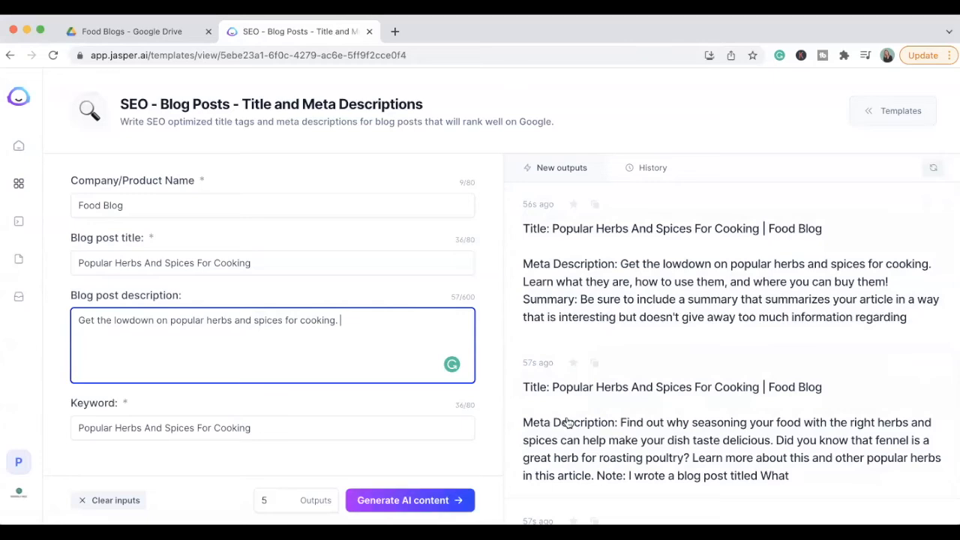
Look through the earlier herbs and spices outputs and generate 5 more using the filled-in blog post description.
{"action": "scroll", "coordinate": [696, 421], "scroll_direction": "down", "scroll_amount": 10}
{"action": "scroll", "coordinate": [695, 421], "scroll_direction": "down", "scroll_amount": 5}
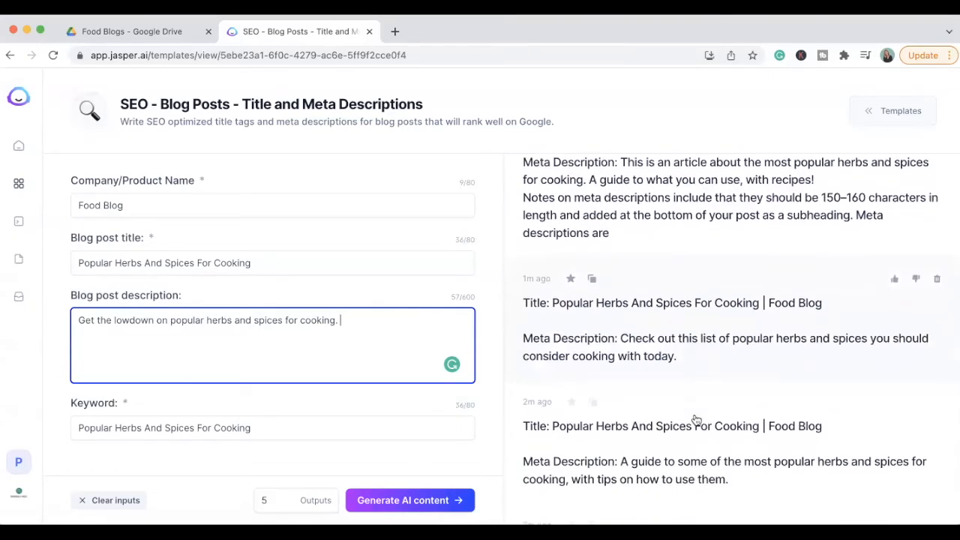
{"action": "scroll", "coordinate": [695, 420], "scroll_direction": "down", "scroll_amount": 3}
{"action": "scroll", "coordinate": [696, 420], "scroll_direction": "down", "scroll_amount": 10}
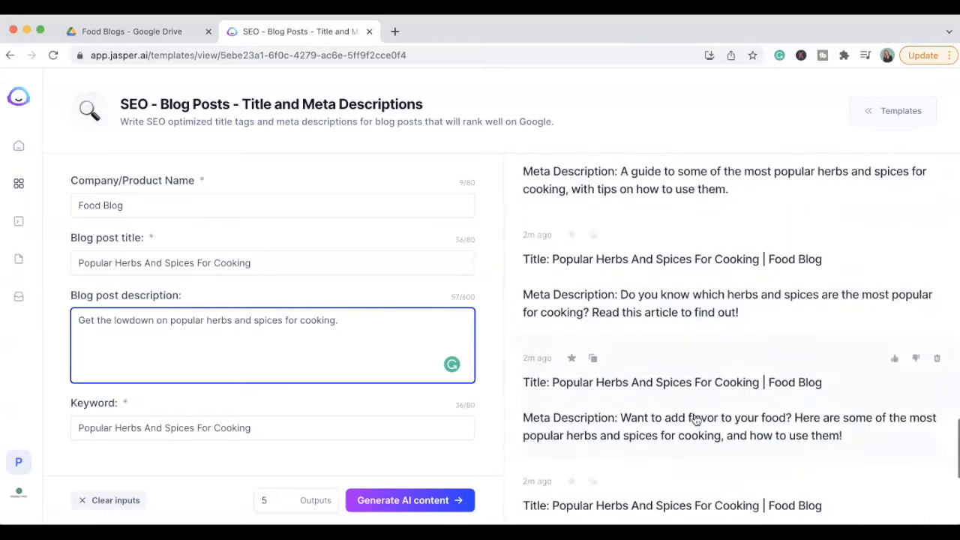
{"action": "scroll", "coordinate": [694, 420], "scroll_direction": "up", "scroll_amount": 15}
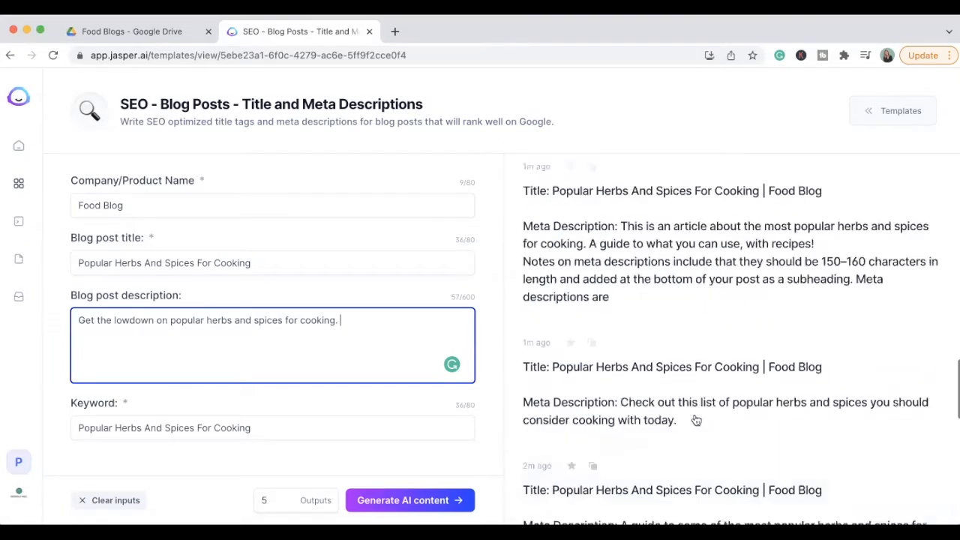
{"action": "key", "text": "super+Return"}
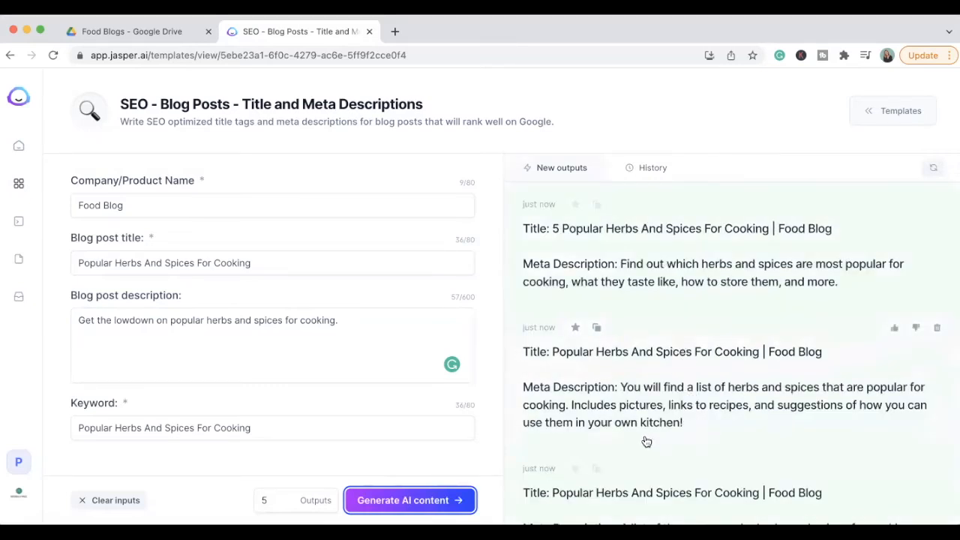
Open the new output starting "A list of the most popular herbs and spices for cooking" and copy its meta description text.
{"action": "scroll", "coordinate": [646, 441], "scroll_direction": "down", "scroll_amount": 1}
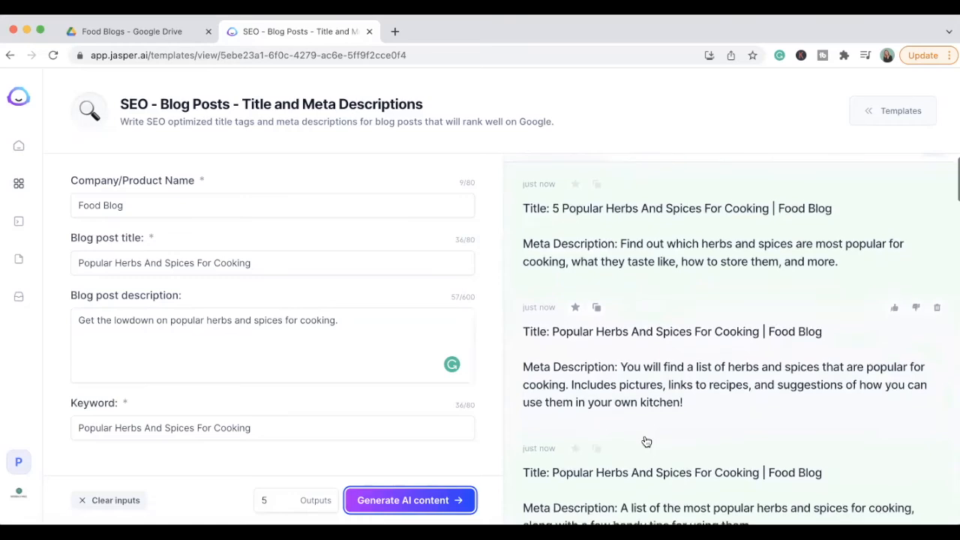
{"action": "scroll", "coordinate": [646, 441], "scroll_direction": "down", "scroll_amount": 3}
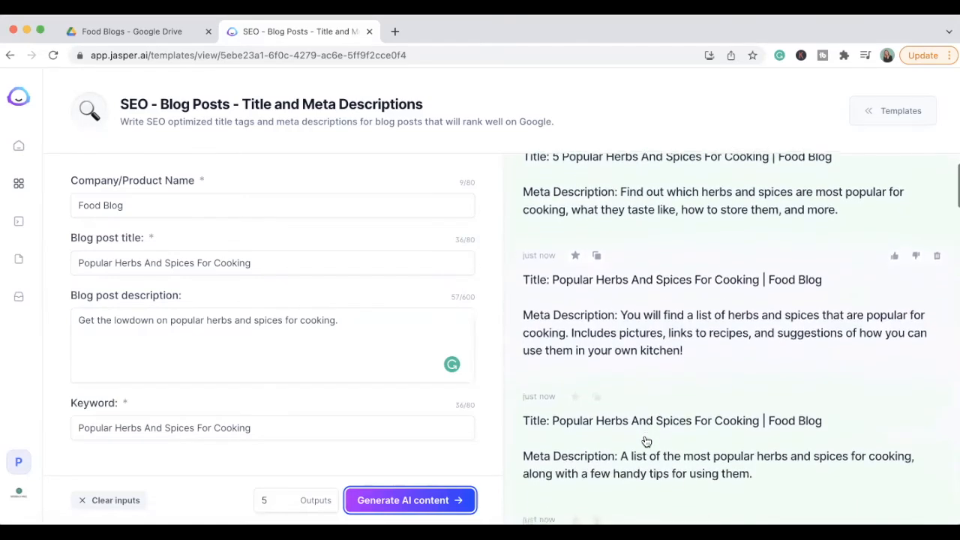
{"action": "left_click", "coordinate": [705, 458]}
{"action": "left_click_drag", "start_coordinate": [357, 224], "coordinate": [474, 243]}
{"action": "key", "text": "super+c"}
Append "Here's" and the copied text to the blog post description, with the "A" of "A list" in lowercase.
{"action": "left_click", "coordinate": [183, 319]}
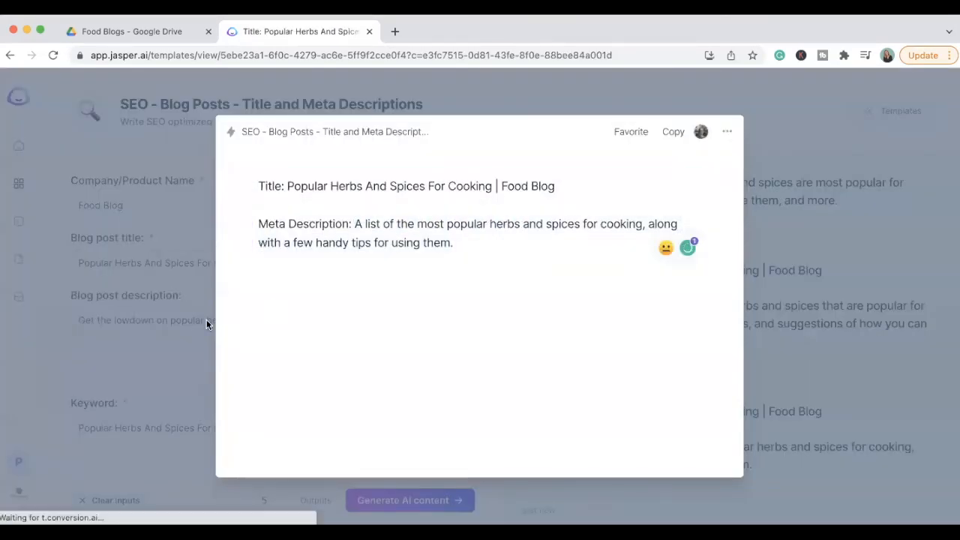
{"action": "left_click", "coordinate": [349, 320]}
{"action": "type", "text": "Here's"}
{"action": "key", "text": "super+v"}
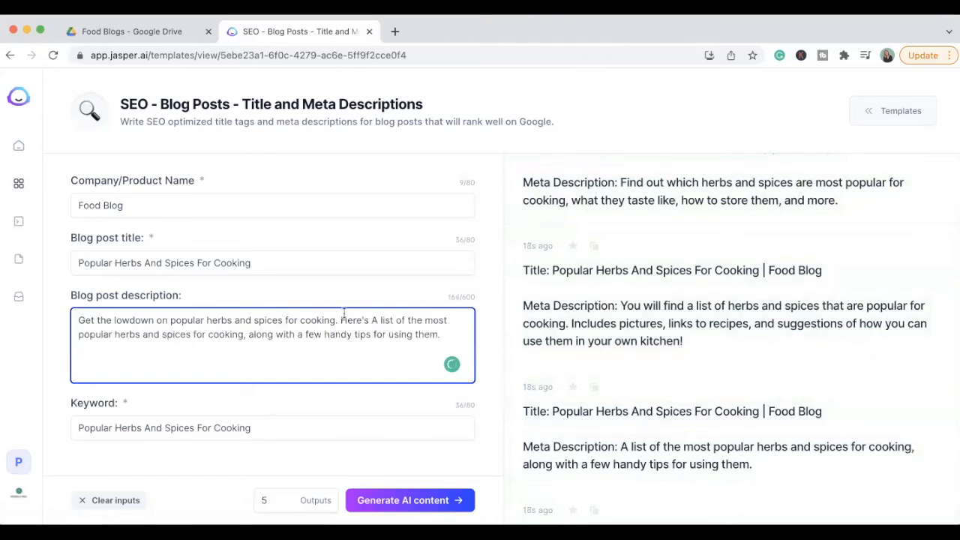
{"action": "left_click", "coordinate": [377, 320]}
{"action": "key", "text": "BackSpace"}
{"action": "type", "text": "a"}
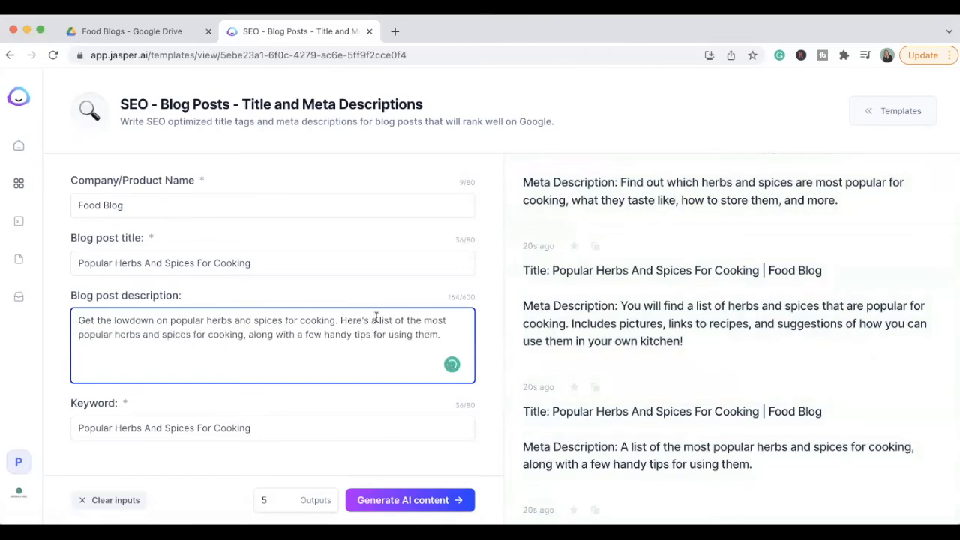
Shorten the blog post description by removing the word "handy" and select the whole text.
{"action": "key", "text": "super+a"}
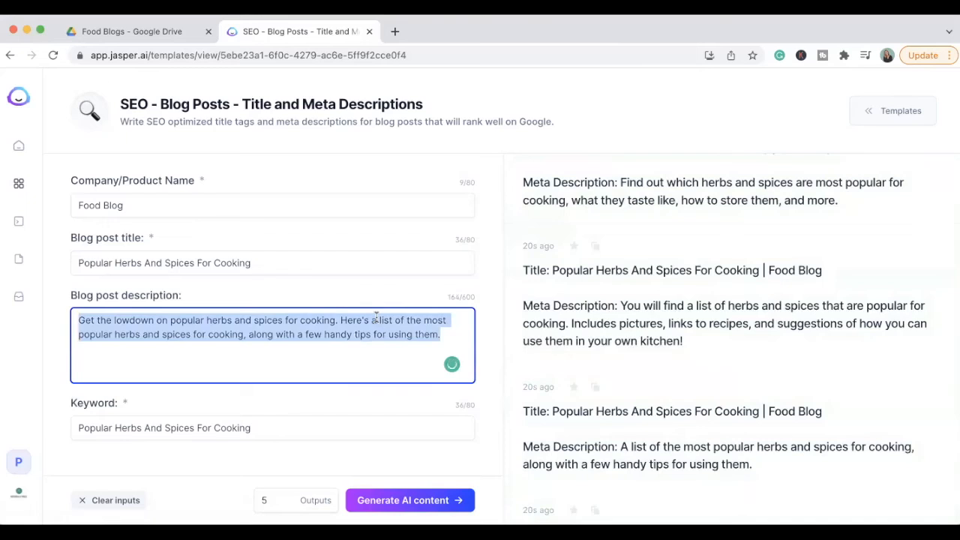
{"action": "left_click", "coordinate": [443, 334]}
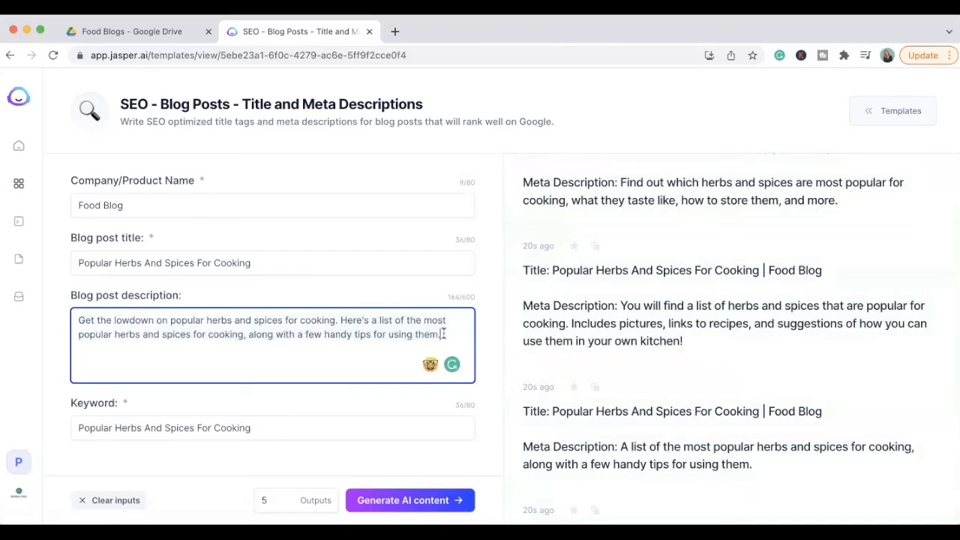
{"action": "left_click", "coordinate": [351, 334]}
{"action": "key", "text": "BackSpace"}
{"action": "key", "text": "BackSpace"}
{"action": "key", "text": "BackSpace"}
{"action": "key", "text": "BackSpace"}
{"action": "key", "text": "BackSpace"}
{"action": "key", "text": "BackSpace"}
{"action": "key", "text": "super+a"}
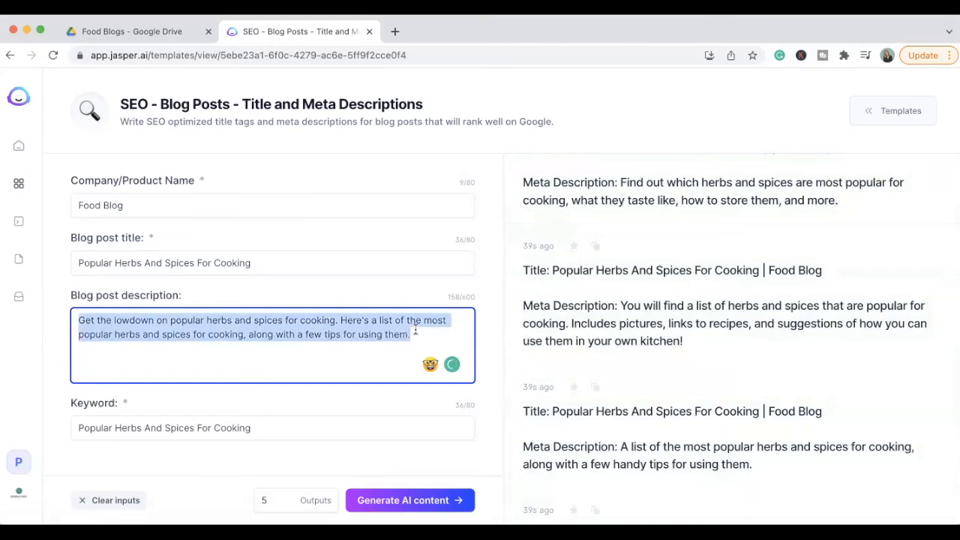